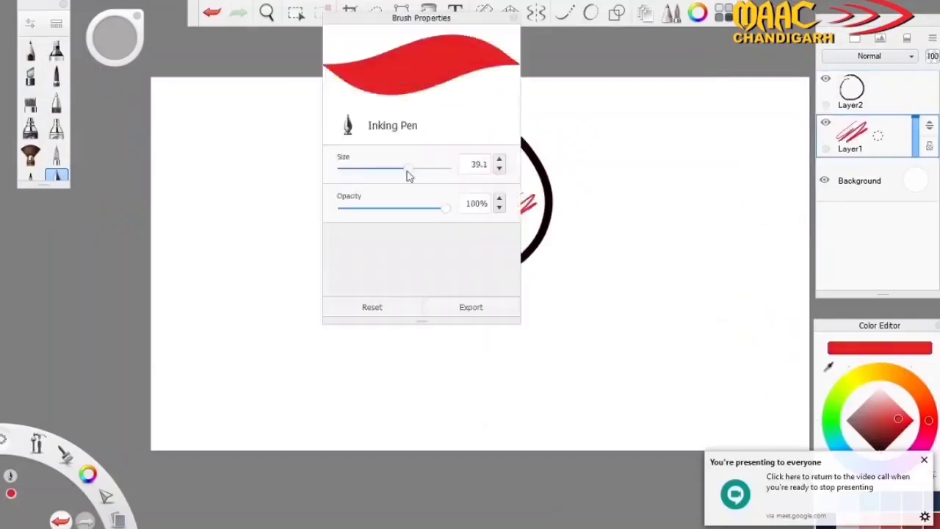
- Undo the red scribble on Layer1 and the black circle on Layer2 to clear the canvas
mouse_move(418, 125)
left_mouse_down()
mouse_move(573, 199)
mouse_move(518, 182)
left_mouse_up()
key("ctrl+z")
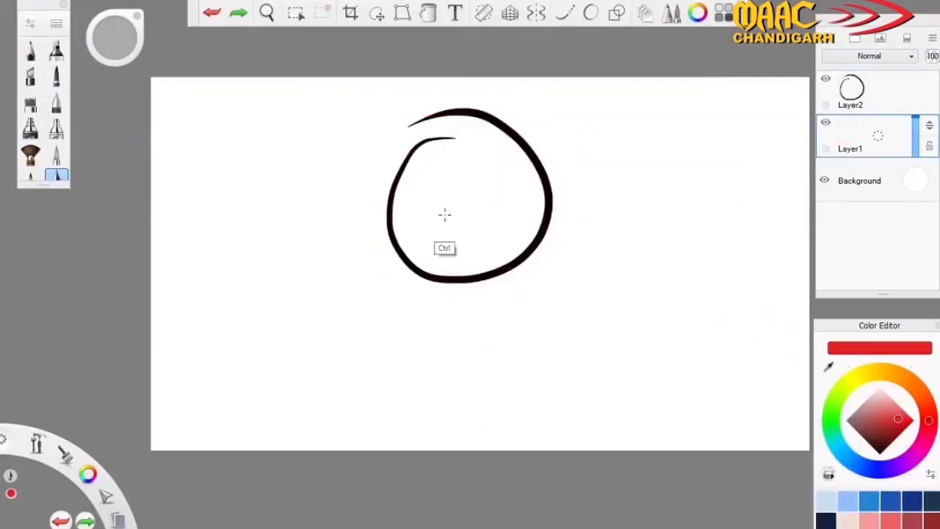
key("ctrl+z")
key("alt+Tab")
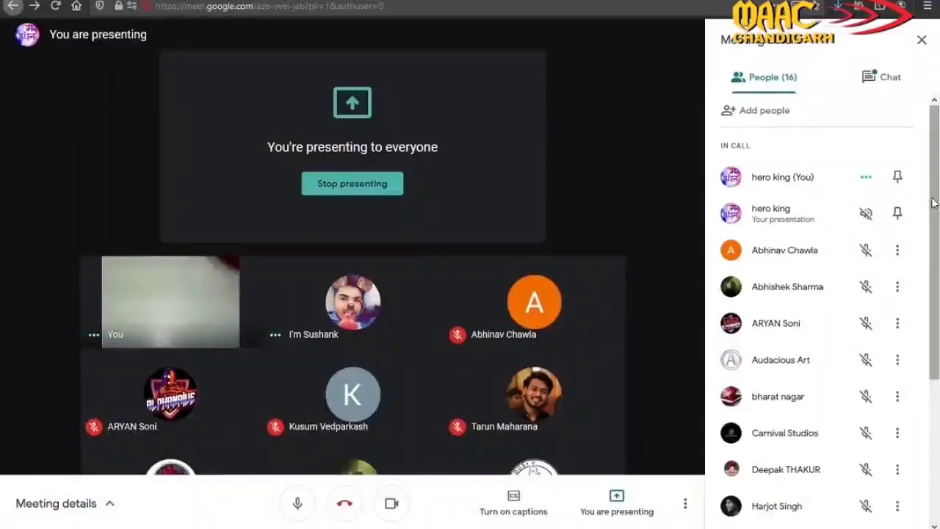
key("alt+Tab")
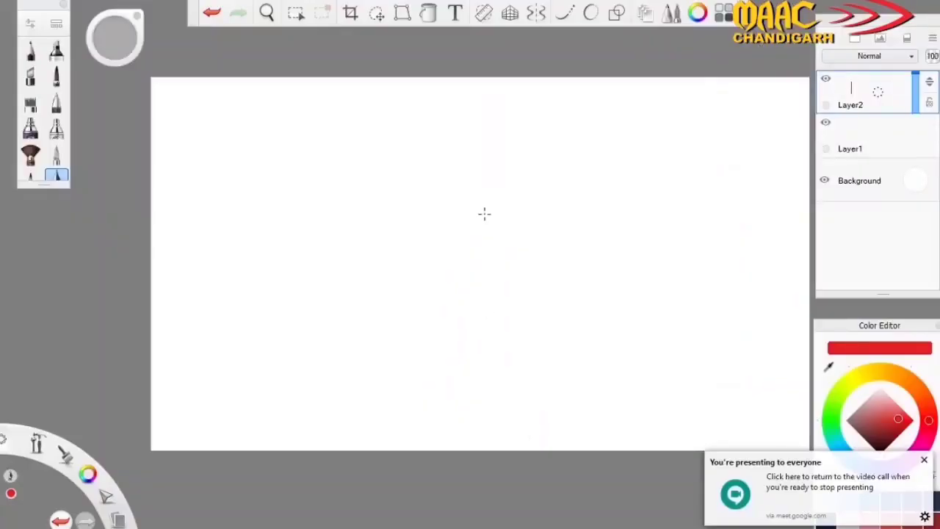
- Fill Layer1 with a radial gradient that fades from a light glow at the upper centre to dark red at the edges
left_click(874, 154)
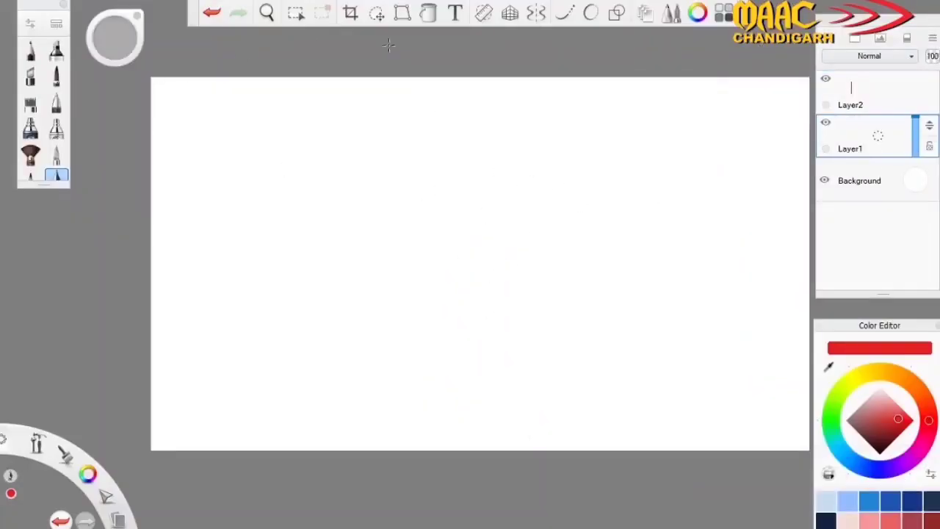
left_click(428, 13)
left_click(715, 34)
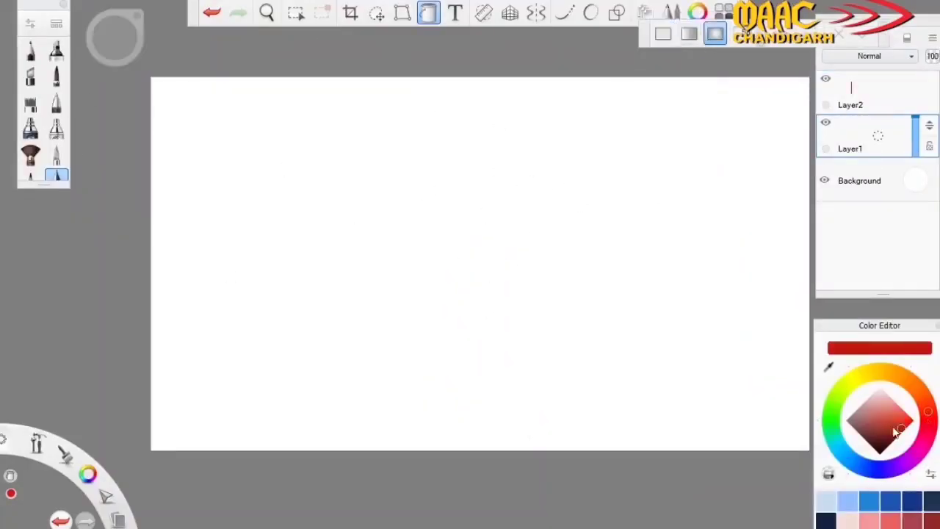
left_click_drag(730, 252, 155, 253)
left_click(245, 247)
key("ctrl+z")
left_click_drag(480, 454, 483, 521)
mouse_move(885, 445)
left_mouse_down()
mouse_move(880, 433)
mouse_move(885, 445)
left_mouse_up()
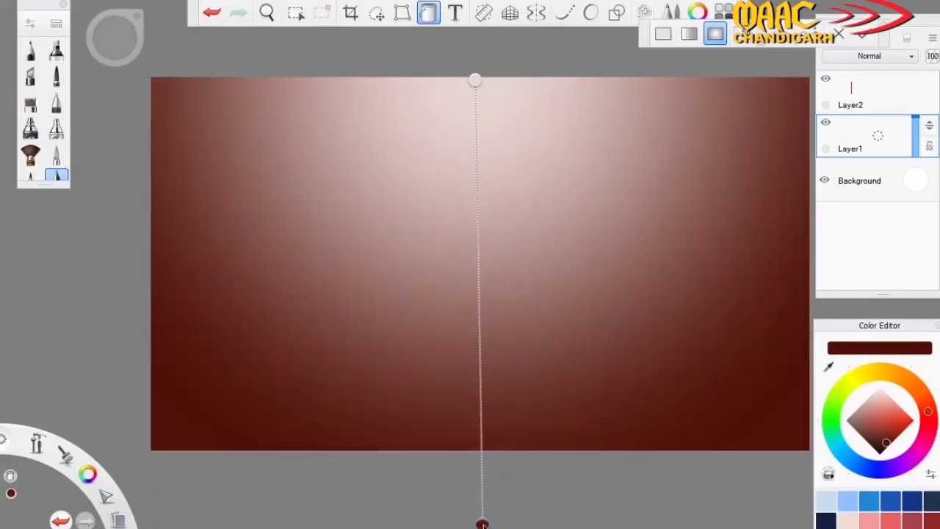
left_click_drag(482, 522, 490, 501)
- Try a bright red radial fill over the gradient's light centre and undo it
left_click(903, 428)
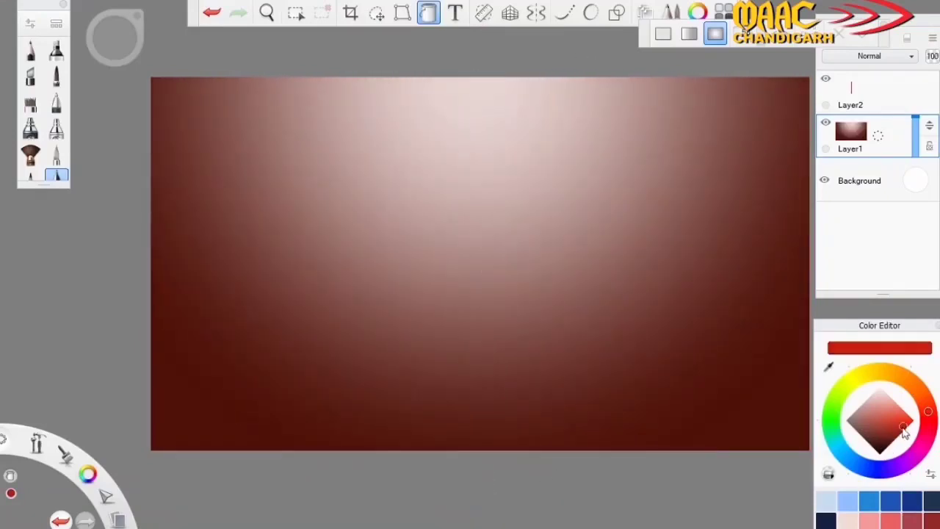
left_click_drag(491, 80, 485, 93)
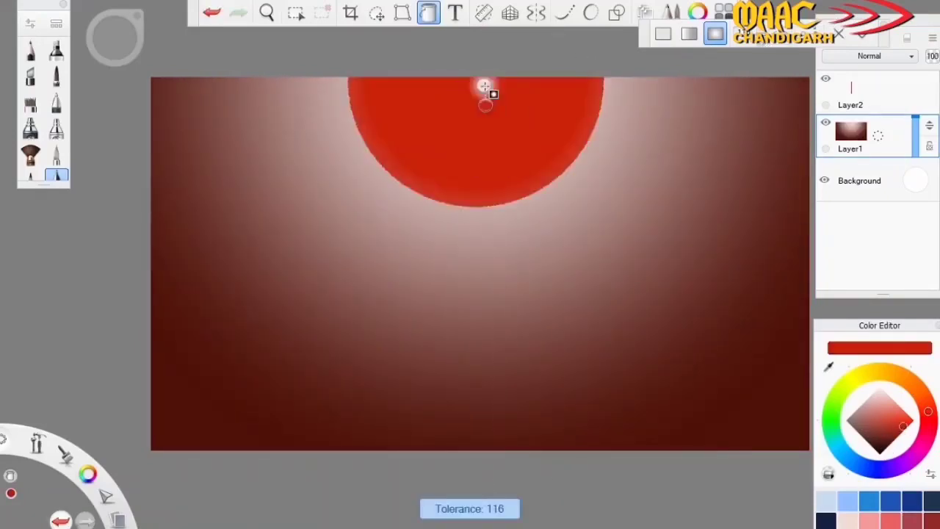
key("ctrl+z")
key("ctrl+y")
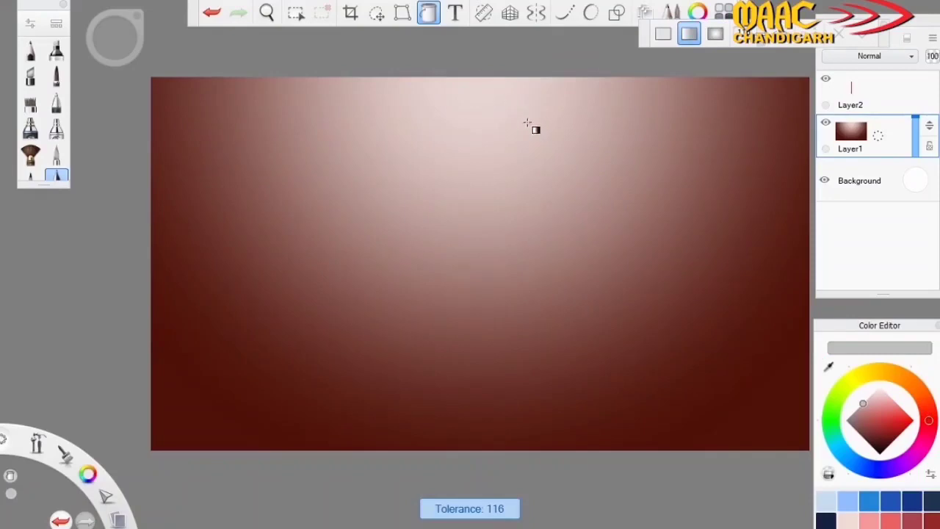
key("ctrl+z")
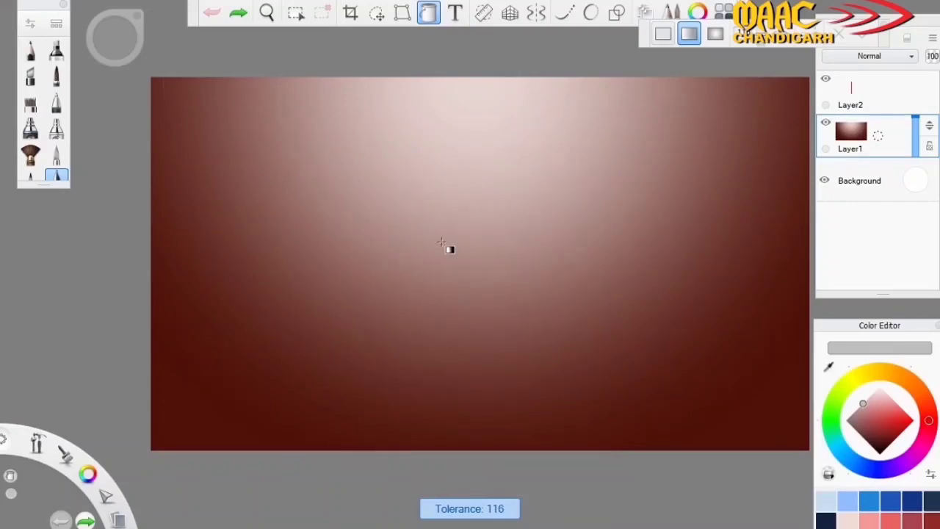
- Try a red gesture sketch of a figure on a new layer above Layer2 and delete that layer
key("b")
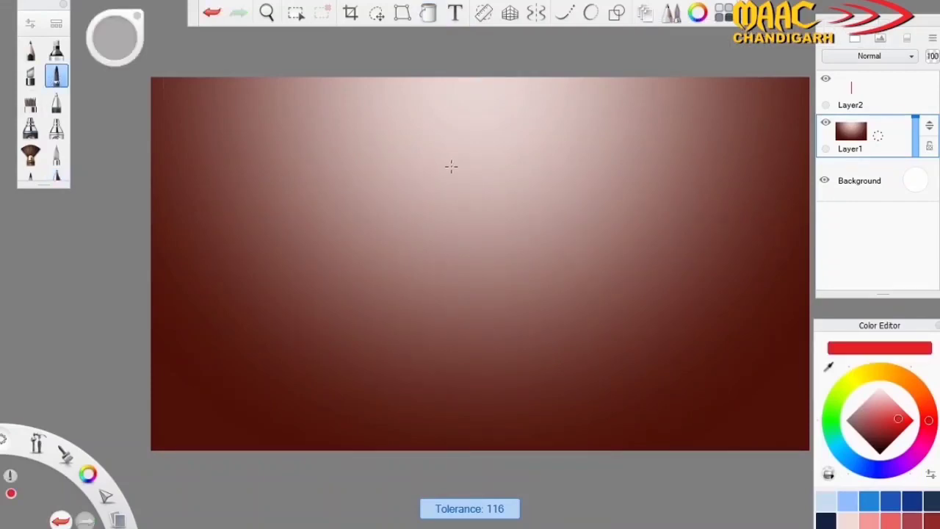
left_click(871, 95)
key("ctrl+shift+n")
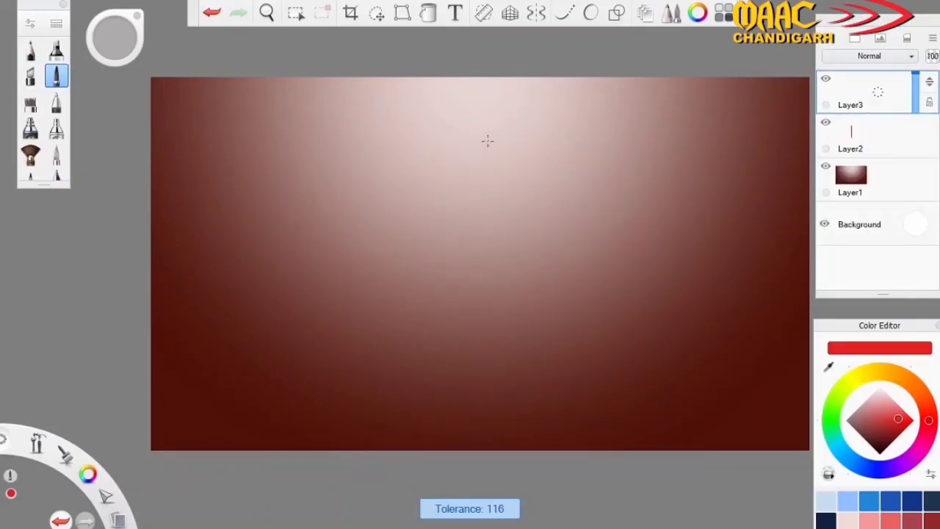
mouse_move(488, 140)
left_mouse_down()
mouse_move(484, 118)
mouse_move(532, 369)
mouse_move(554, 159)
mouse_move(455, 202)
mouse_move(560, 122)
left_mouse_up()
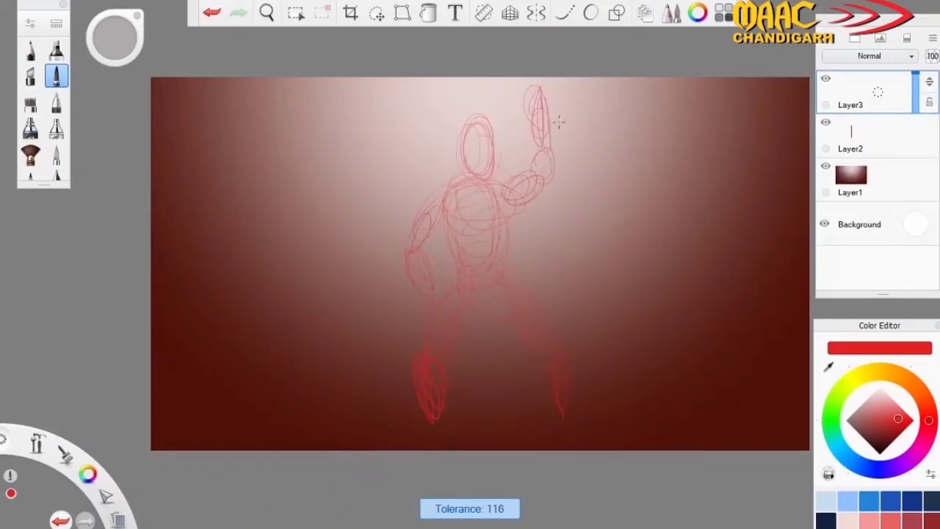
key("Delete")
key("ctrl+shift+n")
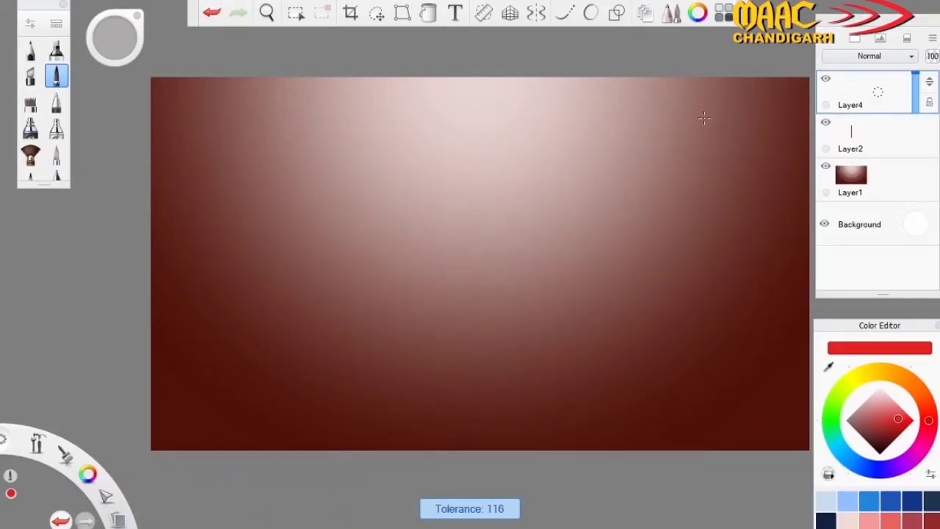
left_click(376, 13)
key("Delete")
left_click(535, 14)
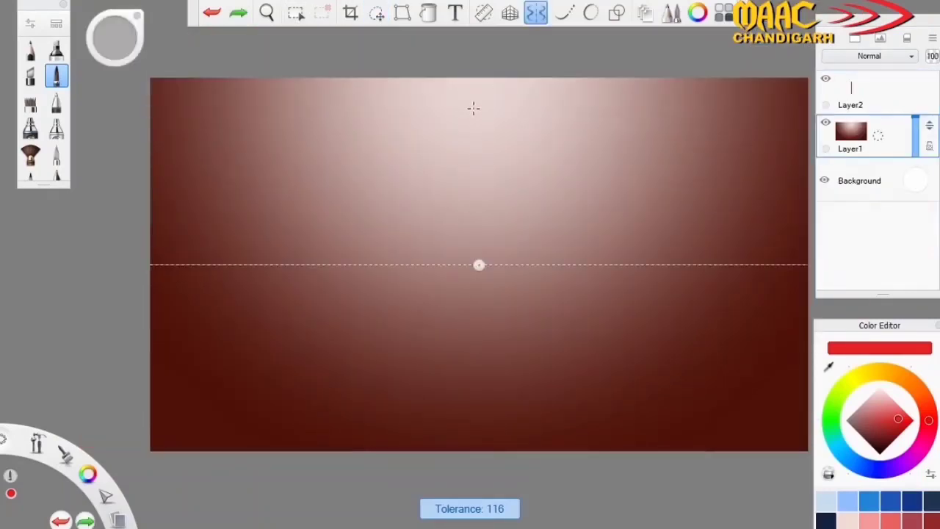
key("ctrl+shift+n")
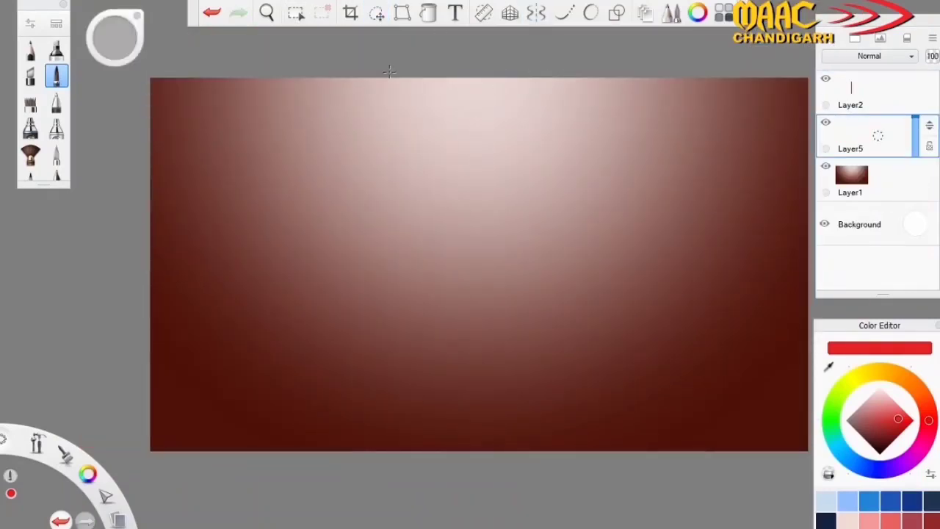
left_click(402, 12)
key("Escape")
key("ctrl+z")
key("ctrl+z")
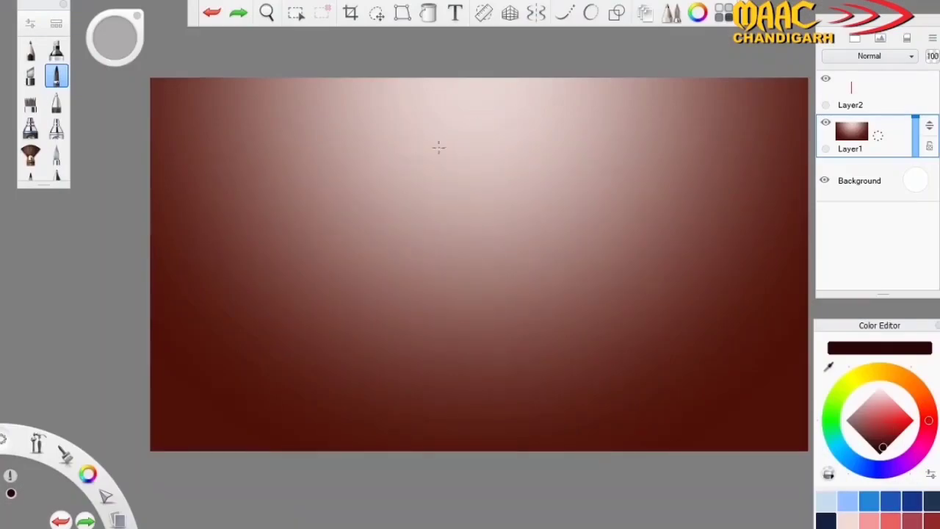
- Add a new layer above Layer1 and rough out the figure's oval head and neck on Layer2 in dark maroon
left_click_drag(439, 147, 445, 187)
key("ctrl+z")
key("ctrl+shift+n")
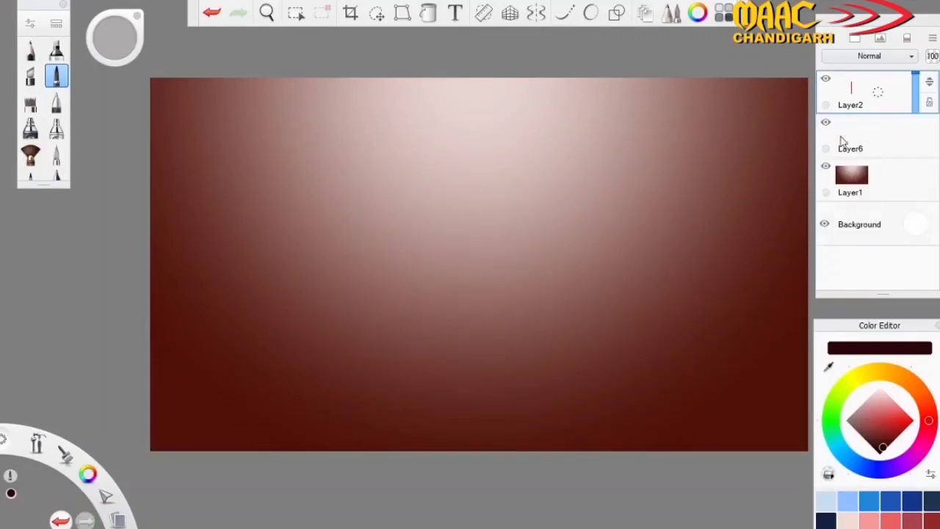
left_click_drag(476, 130, 474, 226)
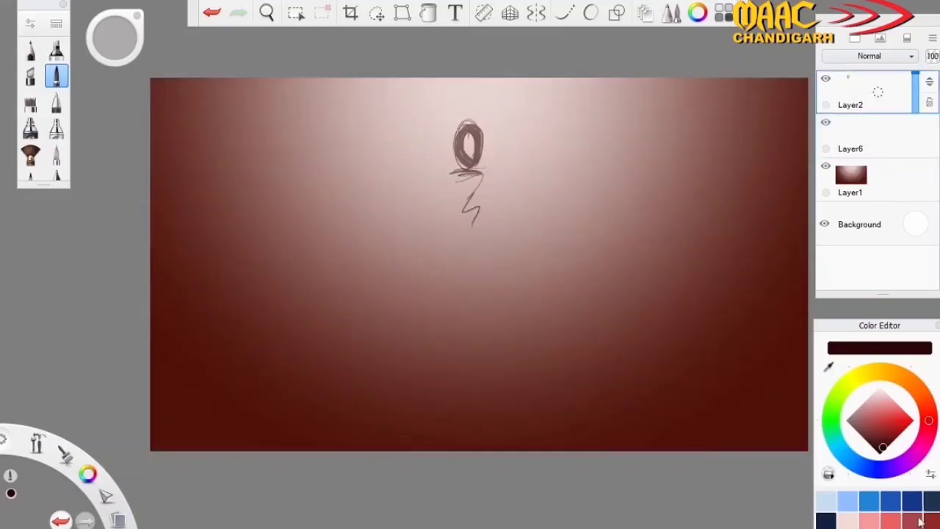
- Set Layer2's opacity to 98 and sketch the figure's oval torso with stick arms, legs and joint circles
left_click_drag(915, 87, 914, 89)
mouse_move(467, 171)
left_mouse_down()
mouse_move(474, 257)
mouse_move(431, 322)
left_mouse_up()
left_click_drag(488, 255, 522, 325)
left_click_drag(437, 183, 408, 215)
left_click_drag(531, 213, 498, 184)
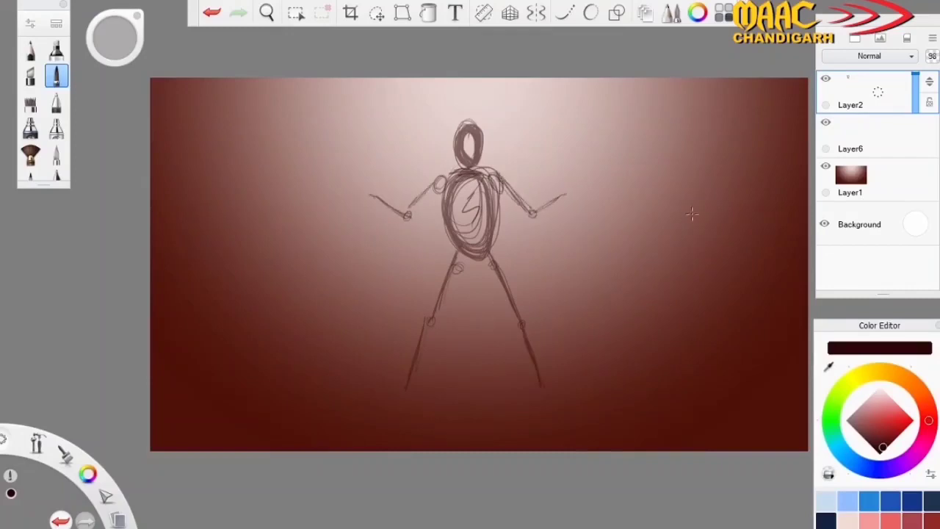
- Ink the sides of the face on Layer6 with the Inking Pen and add crossed face guidelines on Layer2
scroll(692, 214, "up", 5)
left_click(867, 136)
left_click(56, 174)
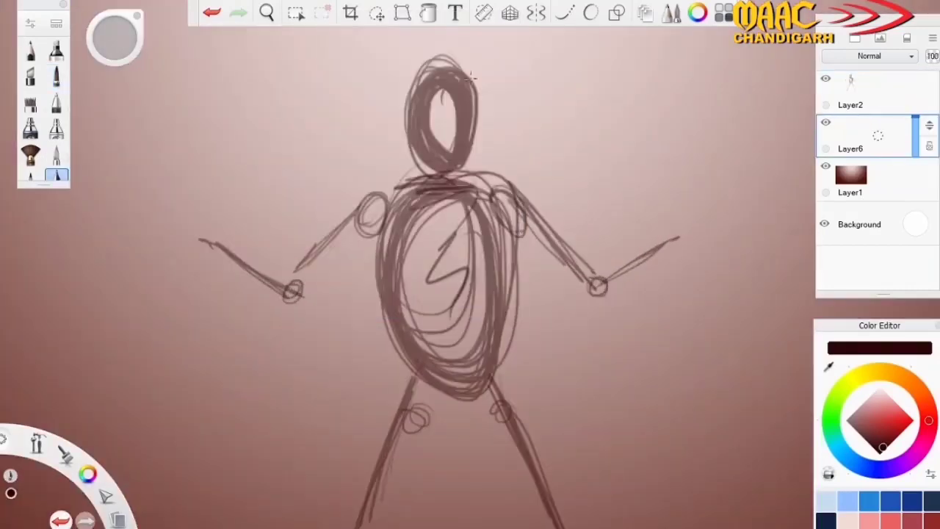
scroll(677, 153, "up", 2)
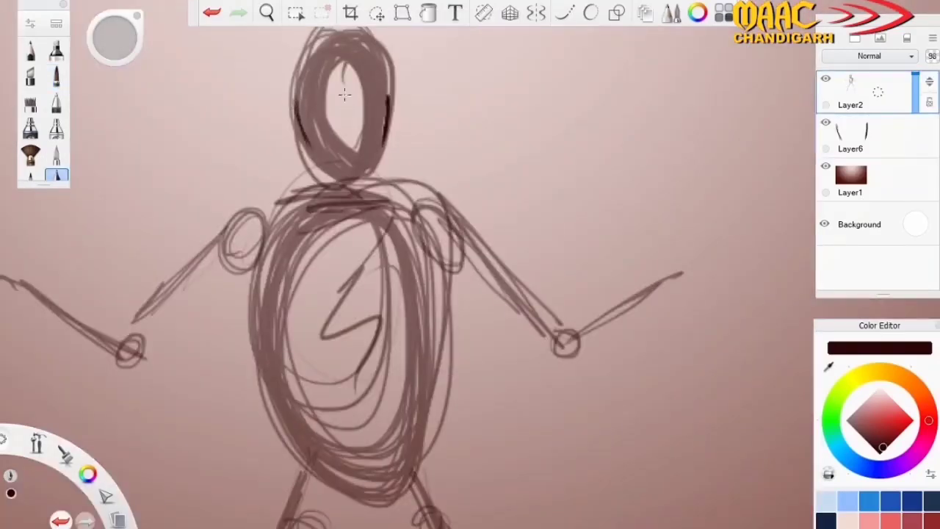
left_click_drag(343, 42, 342, 145)
- Ink the ears, hairline, hair outline and facial features on Layer6 over the rough head
left_click(867, 136)
left_click_drag(302, 100, 291, 144)
left_click_drag(314, 54, 294, 103)
left_click_drag(389, 100, 395, 144)
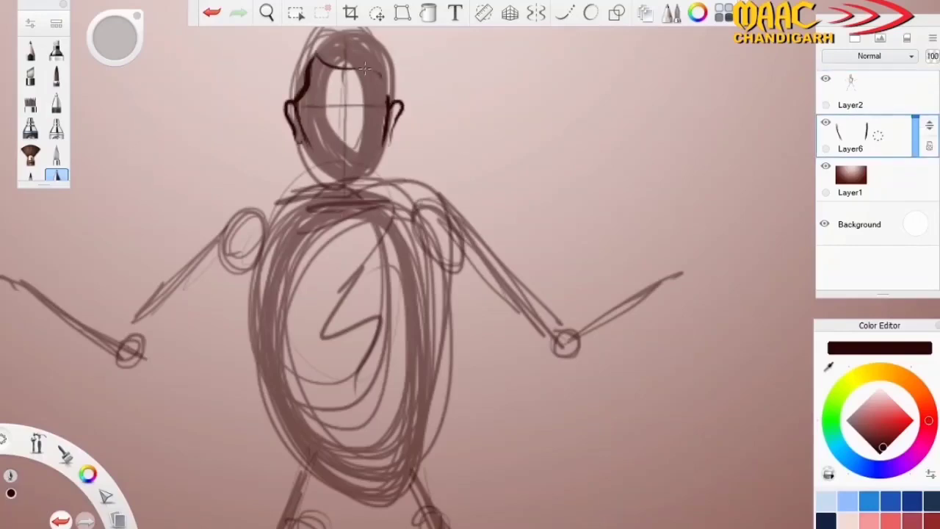
left_click_drag(313, 59, 363, 68)
left_click_drag(366, 66, 388, 100)
left_click_drag(314, 34, 284, 103)
- Ink the neck, the curved wide collar, the pointed chest panel and the sides of the torso
scroll(519, 111, "down", 3)
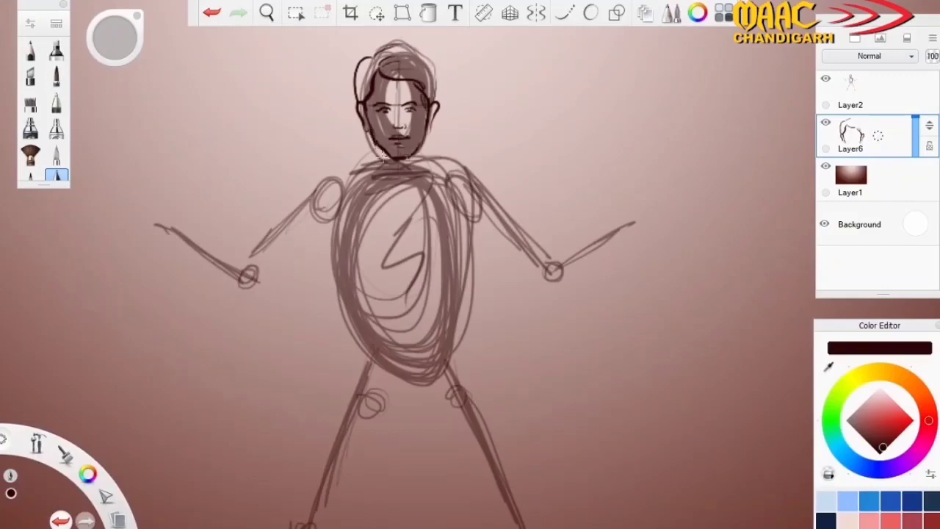
left_click_drag(335, 194, 462, 188)
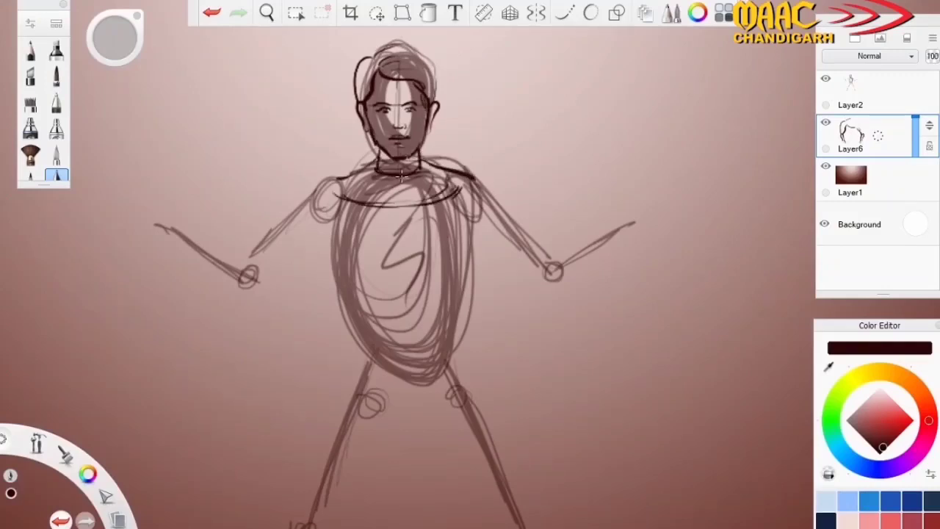
left_click_drag(397, 203, 403, 286)
left_click_drag(409, 200, 416, 256)
left_click_drag(335, 226, 346, 328)
left_click_drag(476, 219, 459, 303)
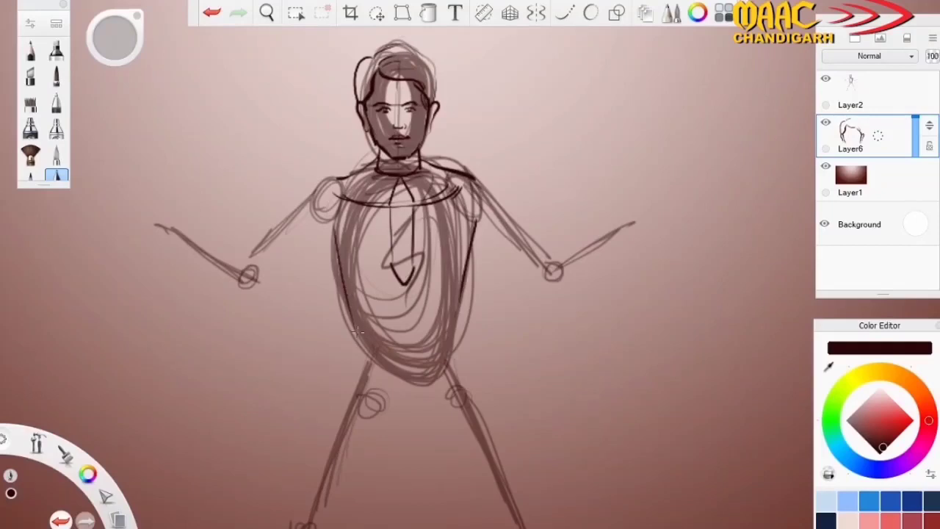
- Ink the waistband around the lower torso with a pointed cloth strip hanging from its centre
mouse_move(353, 331)
left_mouse_down()
mouse_move(371, 345)
mouse_move(456, 326)
left_mouse_up()
left_click_drag(356, 332, 357, 364)
left_click_drag(456, 327, 457, 369)
left_click_drag(356, 369, 452, 366)
left_click_drag(388, 338, 401, 416)
left_click_drag(431, 335, 407, 438)
- Ink the upper-arm sleeves with fabric folds on both arms
left_click_drag(474, 228, 497, 261)
mouse_move(339, 232)
left_mouse_down()
mouse_move(307, 227)
mouse_move(293, 242)
left_mouse_up()
left_click_drag(326, 252, 282, 266)
left_click_drag(527, 268, 500, 274)
left_click_drag(482, 185, 523, 259)
mouse_move(520, 262)
left_mouse_down()
mouse_move(540, 279)
mouse_move(560, 257)
left_mouse_up()
- Switch to black and ink the elbow and a cross-hatched bracer on the arm at the image's right
left_click(880, 453)
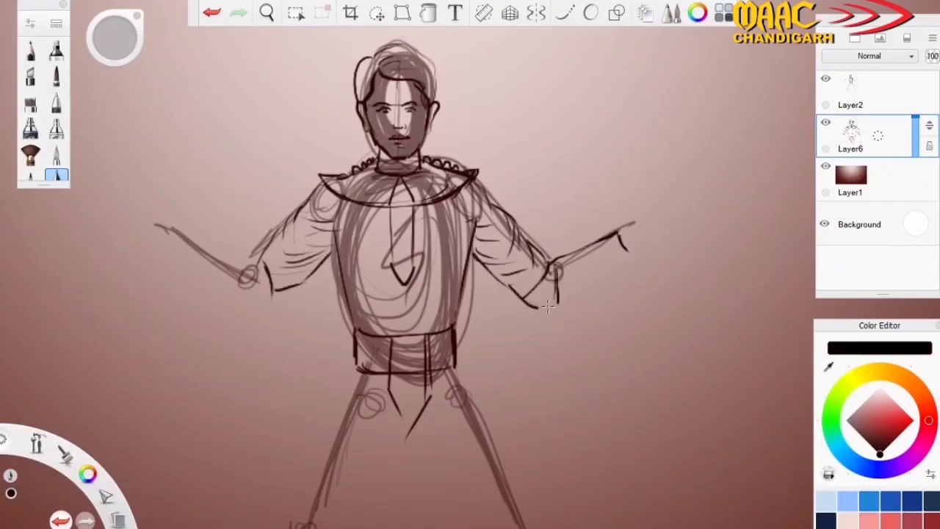
left_click_drag(547, 307, 572, 258)
mouse_move(568, 291)
left_mouse_down()
mouse_move(581, 244)
mouse_move(602, 242)
mouse_move(629, 254)
left_mouse_up()
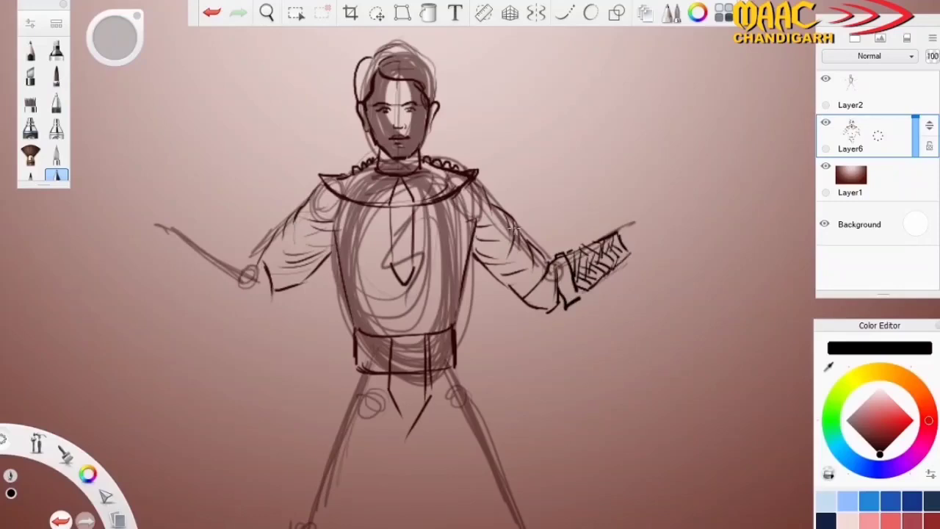
- Draw curved armbands across both upper sleeves
left_click_drag(516, 228, 485, 261)
left_click_drag(330, 225, 283, 260)
key("ctrl+z")
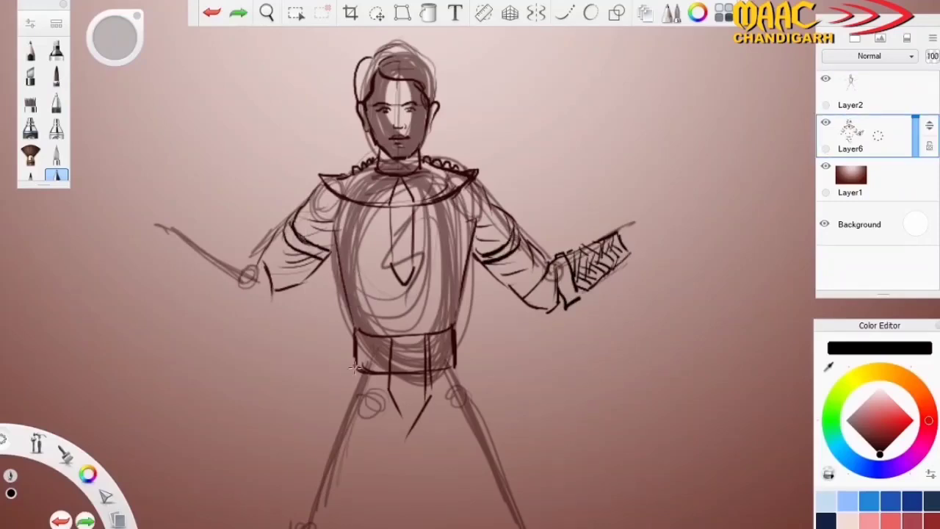
- Start the hip outline below the waistband and reinforce the hanging central strip with extra lines
left_click_drag(359, 364, 345, 390)
left_click_drag(388, 339, 393, 364)
mouse_move(425, 338)
left_mouse_down()
mouse_move(426, 385)
mouse_move(408, 408)
left_mouse_up()
- Outline the forearm and elbow of the arm at the image's left
mouse_move(195, 241)
left_mouse_down()
mouse_move(263, 258)
mouse_move(182, 270)
left_mouse_up()
left_click_drag(183, 273, 276, 307)
left_click_drag(283, 294, 301, 283)
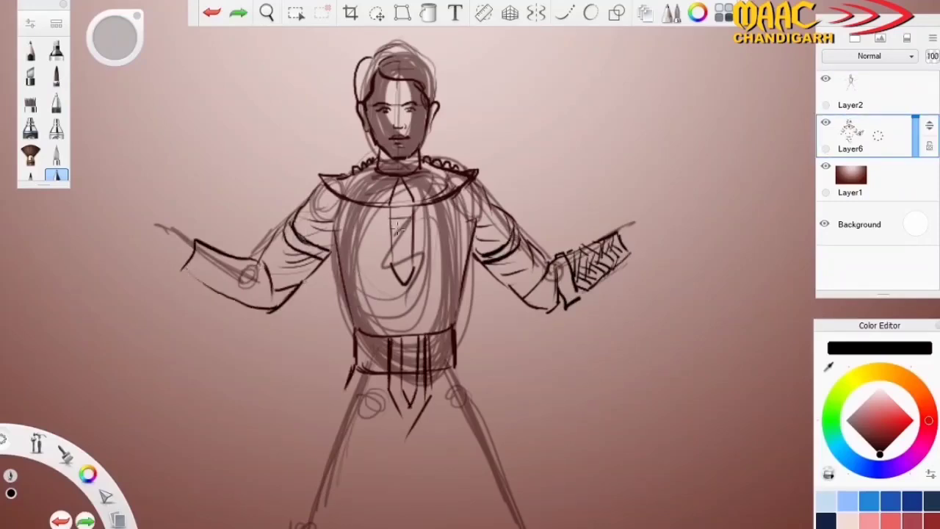
- Draw the cape's first flowing edges above and below the arm at the image's right and ink its hand
left_click_drag(481, 269, 736, 327)
left_click_drag(490, 194, 576, 232)
left_click_drag(596, 217, 479, 179)
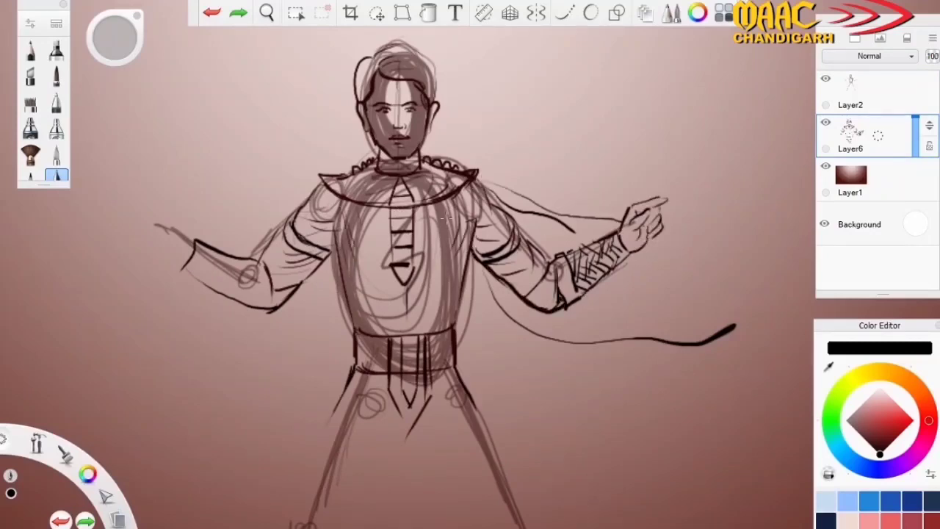
- Add fabric fold lines to the chest and the lower part of the tunic above the waistband
left_click_drag(464, 223, 456, 255)
left_click_drag(432, 207, 447, 225)
left_click_drag(442, 298, 423, 332)
left_click_drag(391, 301, 388, 334)
left_click_drag(395, 285, 390, 334)
left_click_drag(381, 292, 365, 334)
left_click_drag(373, 288, 350, 335)
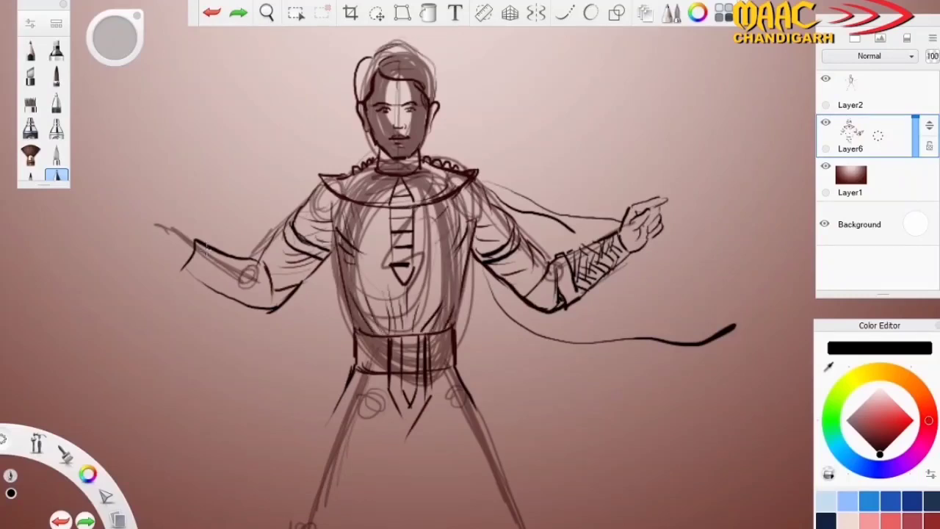
- Hatch the forearm bracer on the arm at the image's left
left_click_drag(199, 251, 248, 294)
left_click_drag(240, 263, 254, 279)
left_click_drag(252, 264, 272, 304)
- Draw the cape's hanging folds behind the torso at the image's left and touch up the collar and tunic side
left_click_drag(342, 168, 350, 182)
left_click_drag(337, 263, 323, 397)
mouse_move(316, 291)
left_mouse_down()
mouse_move(303, 404)
mouse_move(332, 373)
left_mouse_up()
left_click_drag(360, 266, 346, 336)
left_click_drag(471, 255, 467, 301)
- Draw the billowing cape's inner folds and wavy outer edge at the image's right
scroll(653, 246, "down", 3)
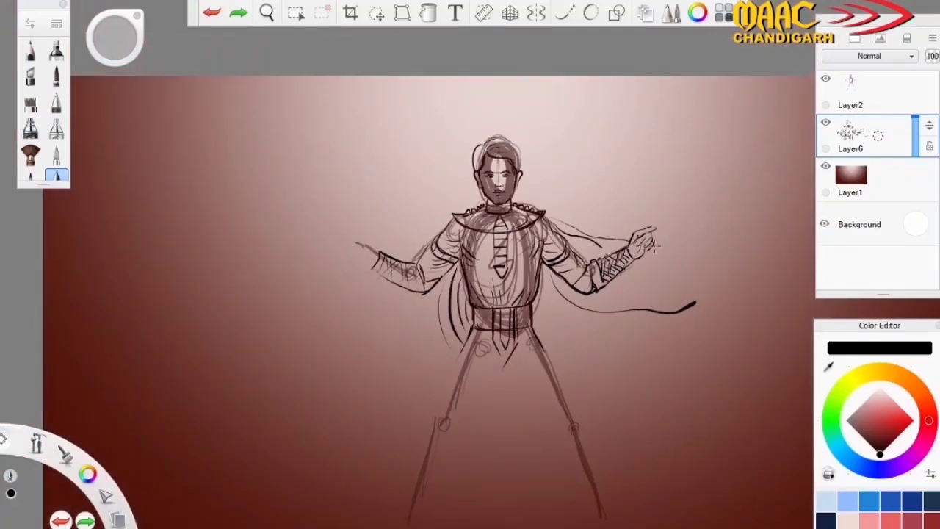
left_click_drag(562, 316, 673, 324)
left_click_drag(638, 342, 735, 319)
left_click_drag(631, 358, 736, 340)
mouse_move(746, 320)
left_mouse_down()
mouse_move(757, 373)
mouse_move(593, 425)
left_mouse_up()
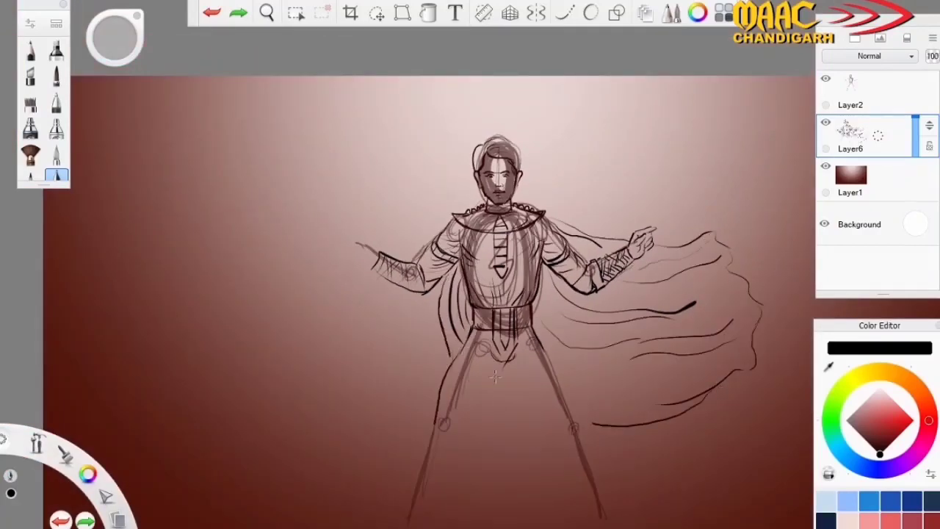
- On Layer2, draw the leg at the image's left, outlining the inner thigh, knee band, lower leg and boot
left_click(851, 90)
key("space")
left_click_drag(381, 246, 349, 226)
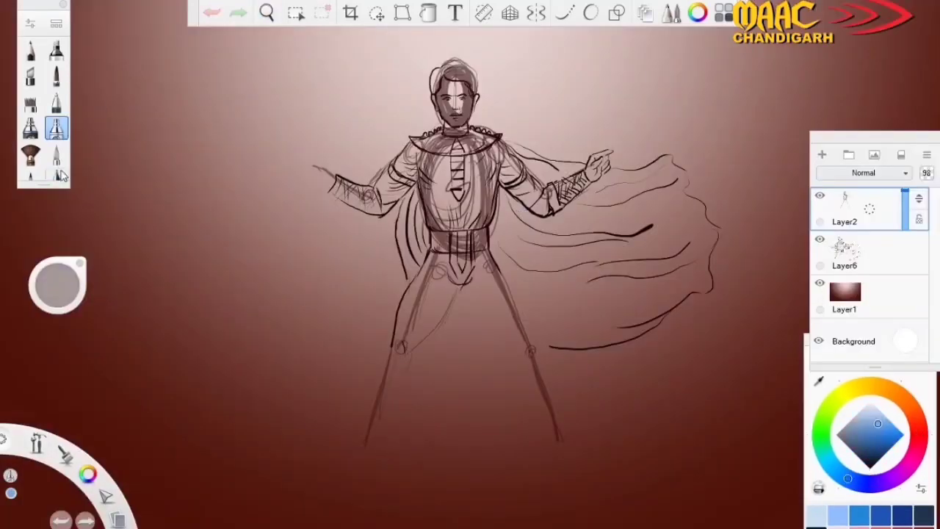
left_click(59, 175)
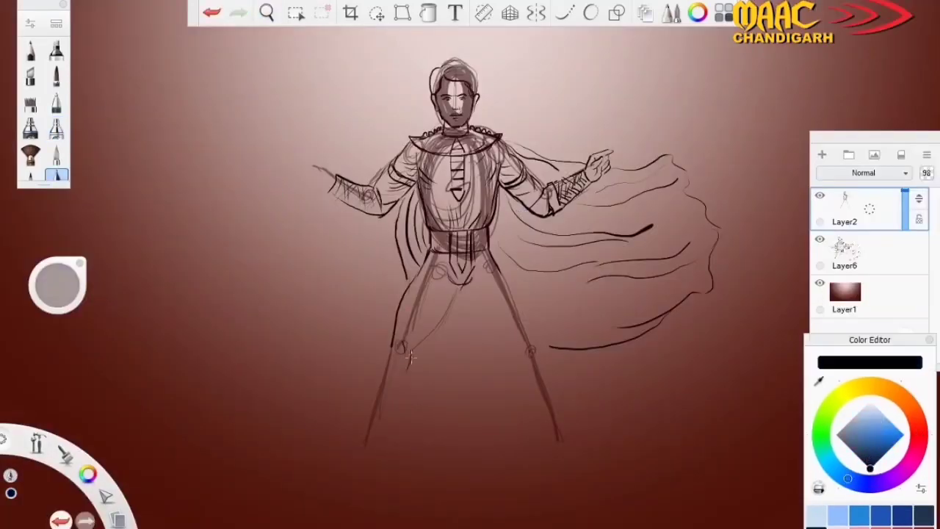
left_click_drag(423, 339, 371, 419)
left_click_drag(412, 367, 363, 435)
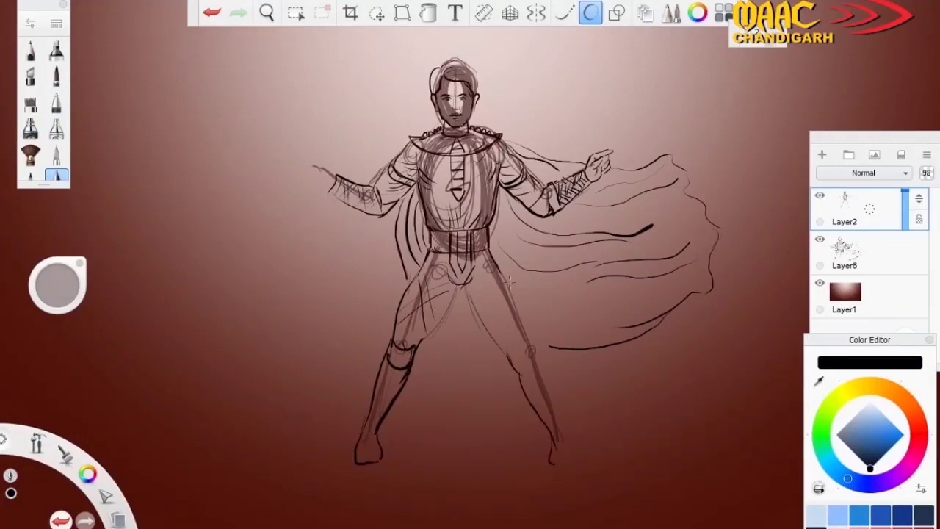
- Draw the cape's lower edges behind the legs and sketch the clenched fist at the image's left
left_click_drag(553, 383, 652, 332)
left_click_drag(570, 299, 515, 292)
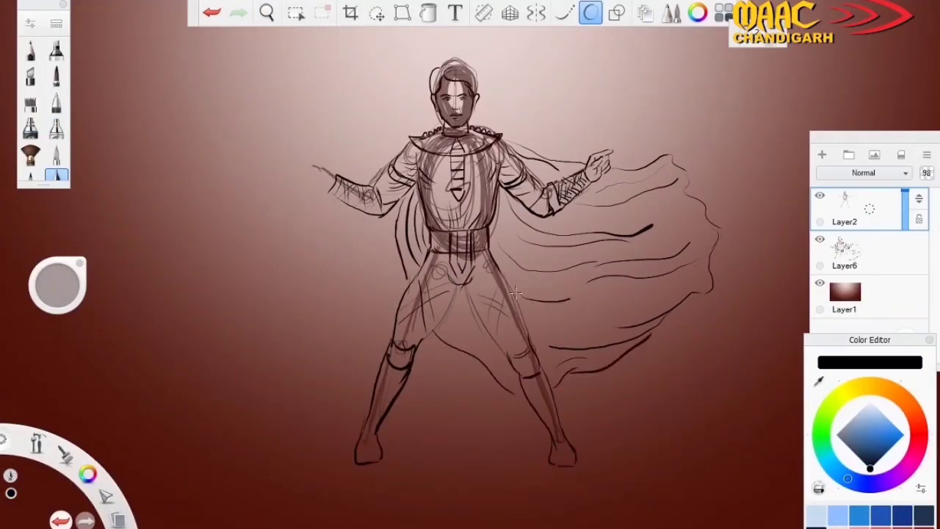
key("ctrl+z")
left_click_drag(323, 172, 312, 164)
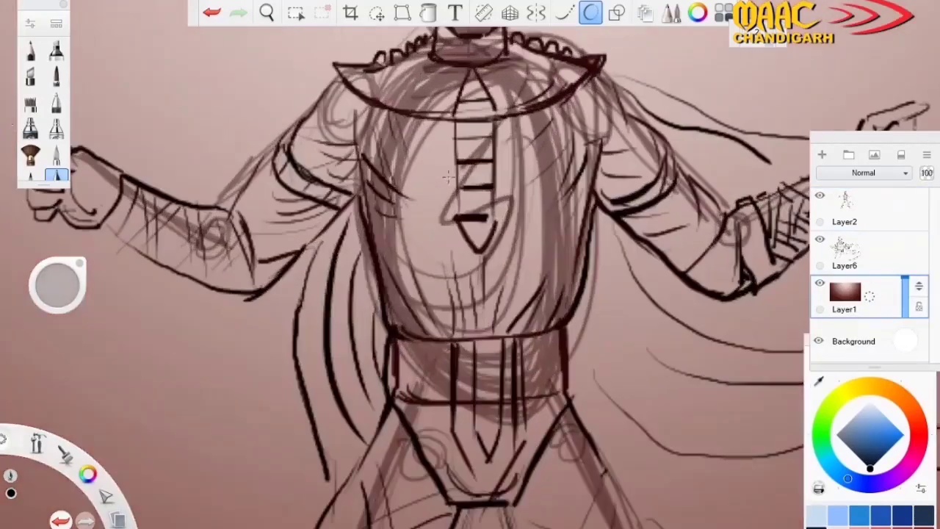
- Paint the front of the tunic blue on Layer1 with the Paintbrush at 100% opacity
left_click(57, 153)
left_click(56, 153)
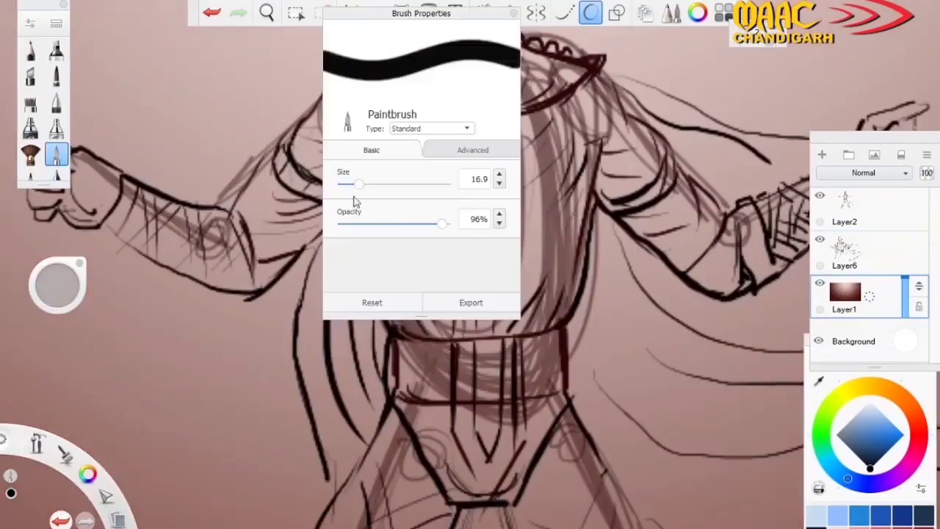
mouse_move(446, 224)
left_mouse_down()
mouse_move(384, 224)
mouse_move(450, 233)
left_mouse_up()
left_click(513, 14)
left_click(889, 434)
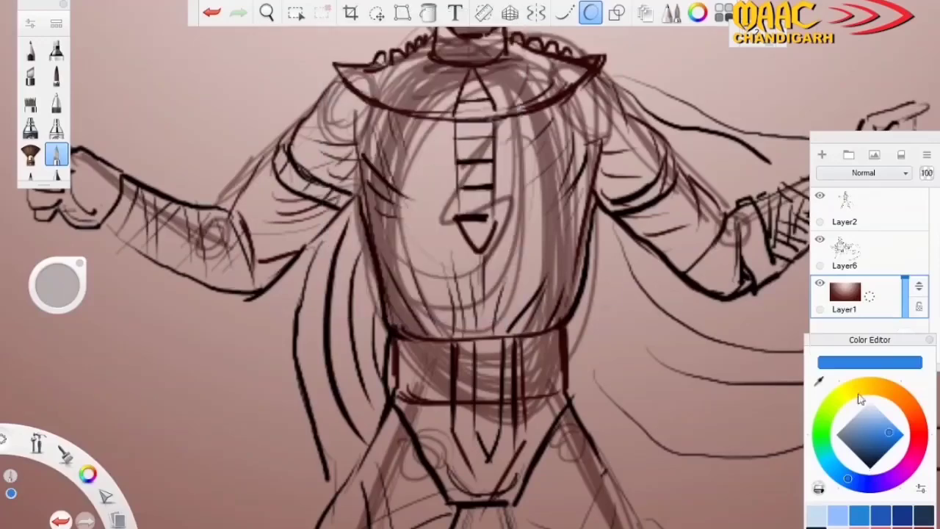
mouse_move(437, 125)
left_mouse_down()
mouse_move(412, 286)
mouse_move(436, 140)
mouse_move(515, 294)
mouse_move(580, 117)
left_mouse_up()
- Check the colouring against the Layer2 sketch, and airbrush blue shading over the tunic and upper sleeves on Layer1
left_click(860, 209)
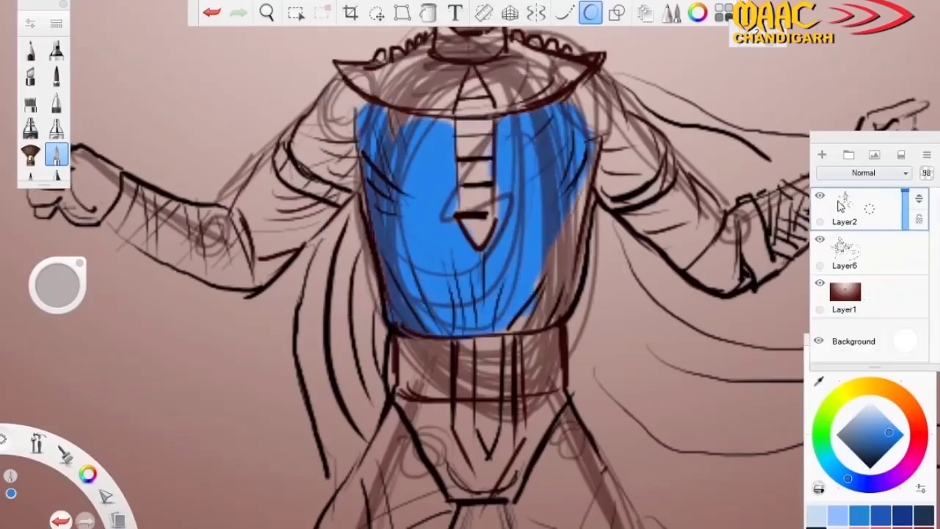
left_click(820, 195)
left_click(820, 195)
left_click(866, 290)
left_click(57, 129)
mouse_move(544, 309)
left_mouse_down()
mouse_move(580, 162)
mouse_move(647, 147)
mouse_move(580, 218)
mouse_move(515, 323)
mouse_move(690, 257)
mouse_move(294, 220)
mouse_move(345, 125)
left_mouse_up()
scroll(494, 130, "down", 3)
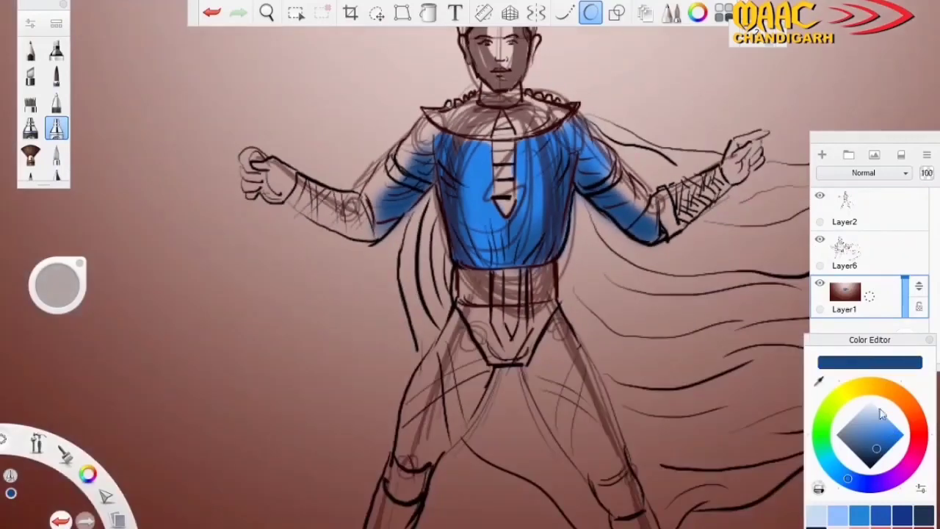
- Paint the collar, chest strip, waistband and bracers brown, and fill the rest of the sleeves with the tunic's blue
left_click(911, 408)
left_click(57, 154)
mouse_move(440, 117)
left_mouse_down()
mouse_move(544, 121)
mouse_move(507, 142)
mouse_move(505, 209)
left_mouse_up()
mouse_move(459, 273)
left_mouse_down()
mouse_move(474, 288)
mouse_move(548, 294)
mouse_move(554, 283)
left_mouse_up()
left_click_drag(672, 213, 727, 171)
mouse_move(294, 210)
left_mouse_down()
mouse_move(310, 183)
mouse_move(360, 221)
left_mouse_up()
mouse_move(57, 285)
left_mouse_down()
mouse_move(441, 161)
mouse_move(374, 198)
mouse_move(467, 144)
left_mouse_up()
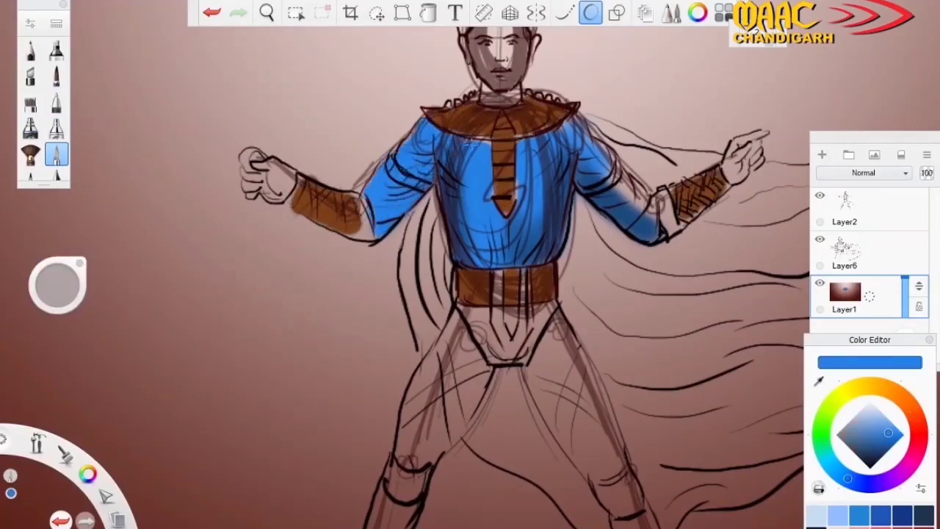
left_click_drag(588, 133, 646, 202)
- Fill the cape on both sides of the torso with dark blue and paint its folds in a deeper navy
left_click(873, 458)
left_click_drag(580, 231, 586, 253)
left_click(639, 277)
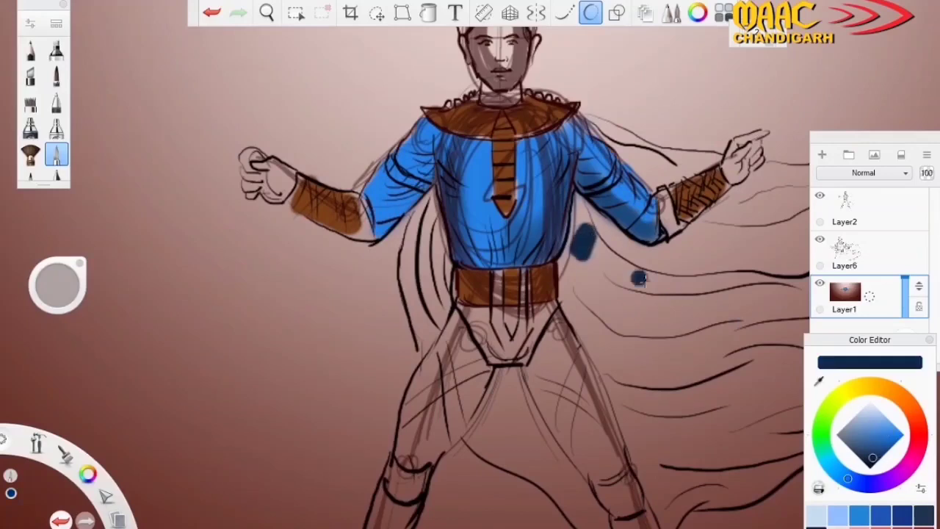
left_click_drag(639, 277, 595, 249)
key("ctrl+z")
mouse_move(573, 205)
left_mouse_down()
mouse_move(588, 272)
mouse_move(582, 248)
mouse_move(573, 324)
mouse_move(640, 390)
mouse_move(698, 249)
mouse_move(720, 308)
mouse_move(771, 235)
mouse_move(779, 183)
mouse_move(632, 397)
mouse_move(601, 266)
left_mouse_up()
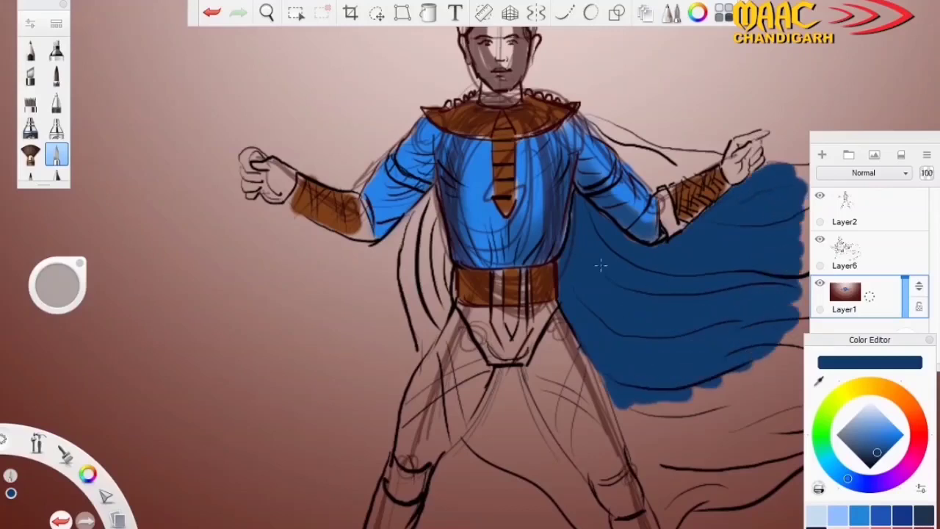
mouse_move(423, 198)
left_mouse_down()
mouse_move(441, 316)
mouse_move(573, 265)
mouse_move(588, 221)
mouse_move(638, 246)
mouse_move(567, 295)
mouse_move(411, 265)
mouse_move(415, 237)
left_mouse_up()
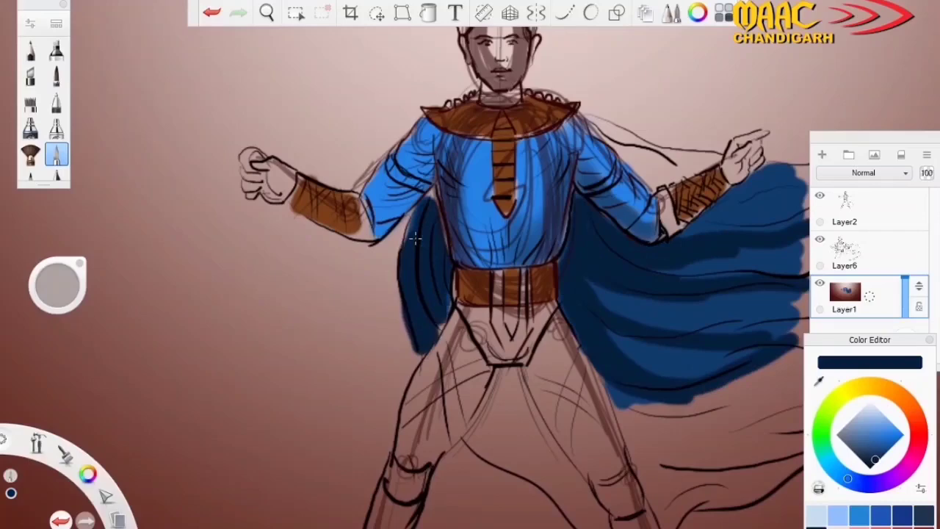
- Sample the tunic's blue and paint both thighs with it
left_click(820, 381)
left_click(529, 243)
mouse_move(466, 352)
left_mouse_down()
mouse_move(470, 361)
mouse_move(419, 455)
mouse_move(551, 345)
mouse_move(540, 378)
left_mouse_up()
- Paint the trunks below the waistband and both knee bands bright red
left_click(875, 459)
left_click_drag(848, 479, 919, 432)
mouse_move(474, 316)
left_mouse_down()
mouse_move(485, 327)
mouse_move(544, 319)
mouse_move(514, 345)
left_mouse_up()
scroll(470, 265, "down", 2)
left_click_drag(621, 423, 631, 444)
left_click_drag(475, 417, 493, 434)
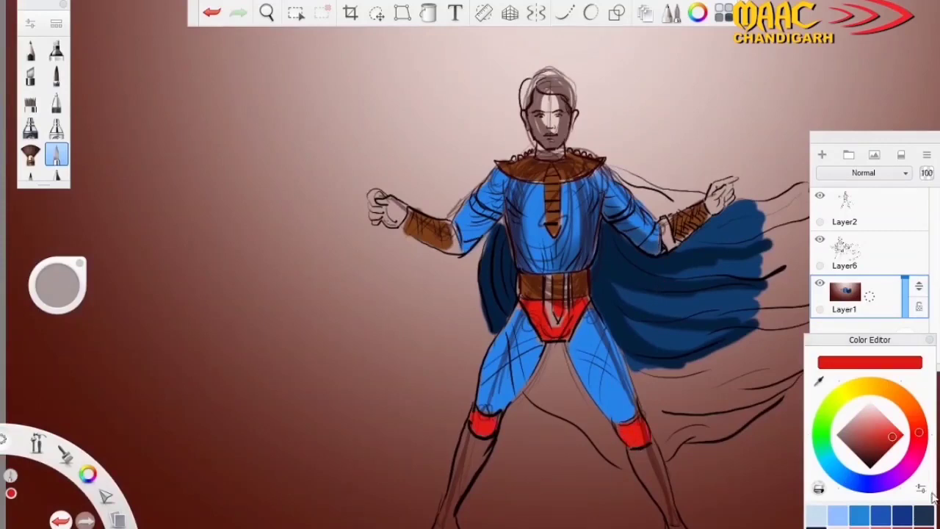
left_click(295, 12)
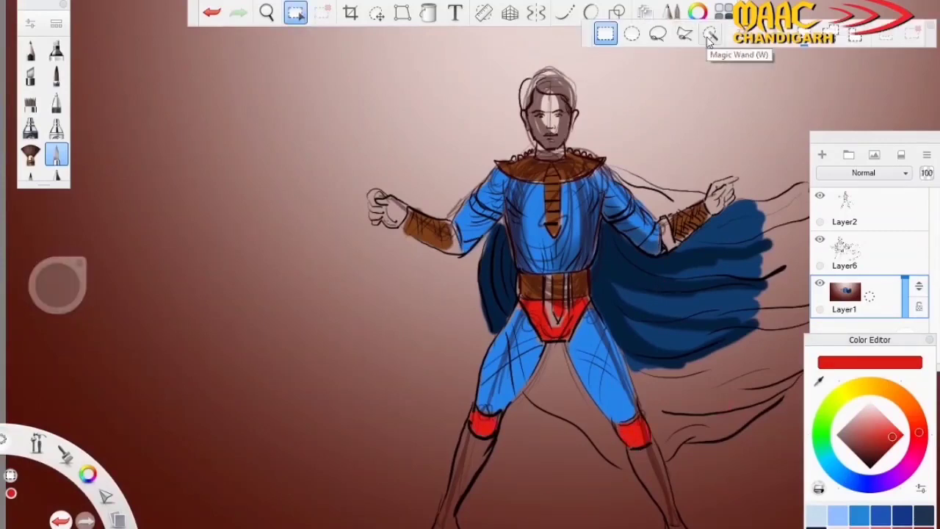
left_click(709, 34)
left_click(466, 458)
key("ctrl+z")
left_click(856, 252)
left_click(554, 411)
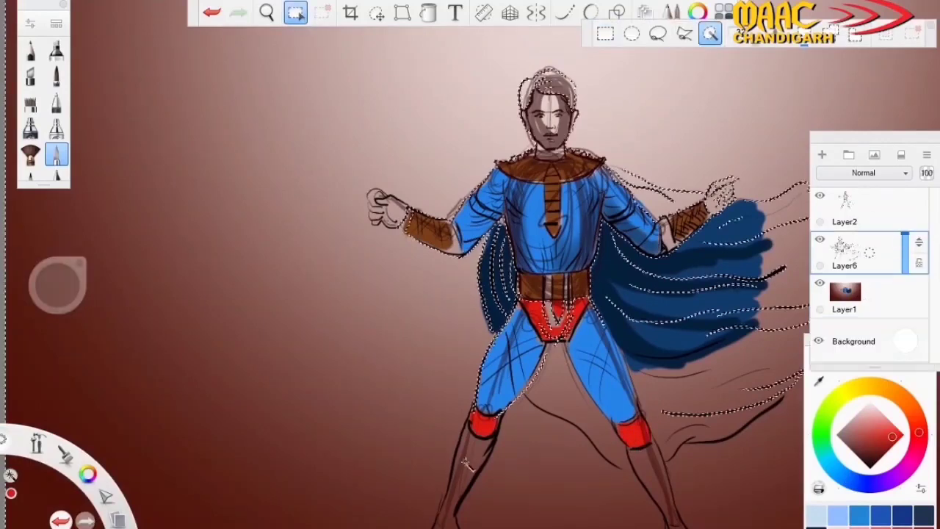
- Paint both lower legs the costume's bright blue on Layer6 with a resized Paintbrush
scroll(553, 411, "up", 2)
left_click(57, 153)
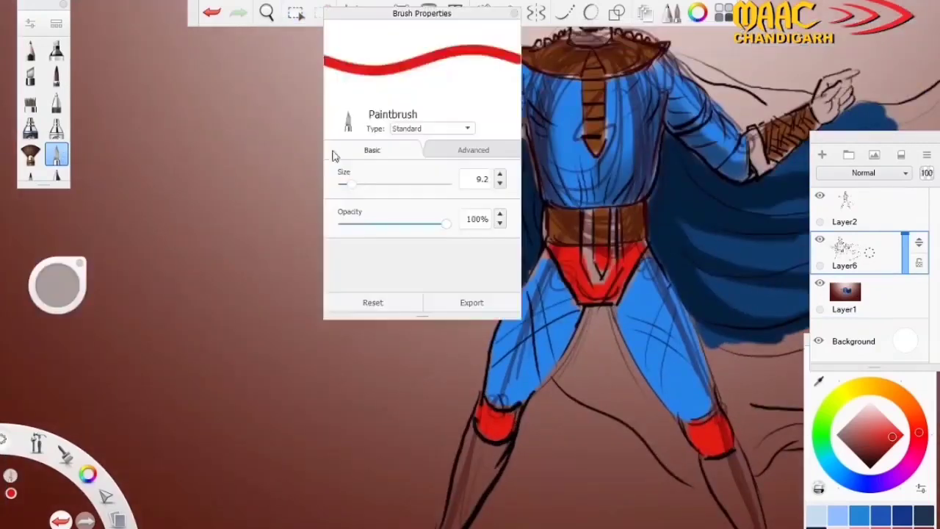
left_click(56, 154)
left_click(57, 285)
left_click(860, 516)
left_click(57, 153)
left_click_drag(339, 185, 349, 189)
mouse_move(471, 433)
left_mouse_down()
mouse_move(481, 514)
mouse_move(452, 522)
left_mouse_up()
left_click_drag(724, 456, 742, 523)
- Check the leg colouring without the Layer2 sketch, show the sketch again, and paint both feet blue
left_click(820, 195)
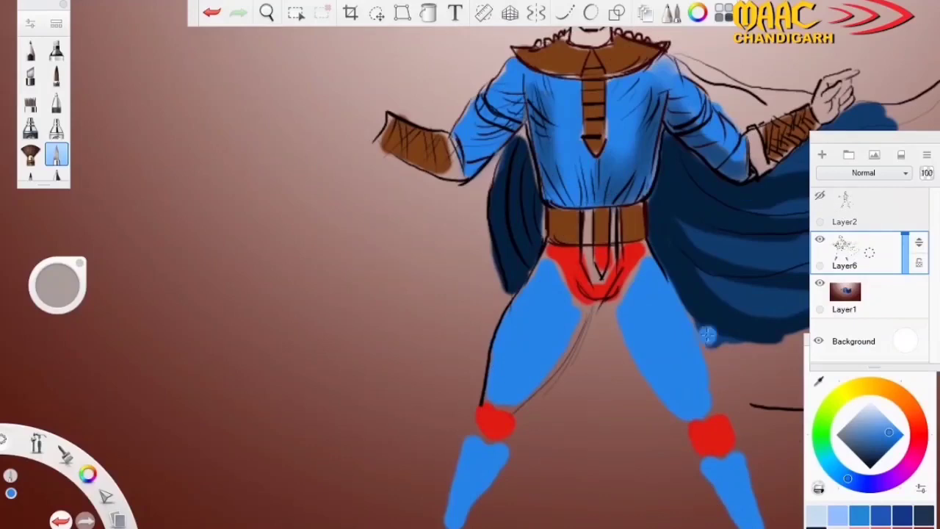
left_click(820, 195)
scroll(705, 261, "down", 2)
left_click_drag(547, 434, 562, 455)
left_click_drag(732, 423, 753, 459)
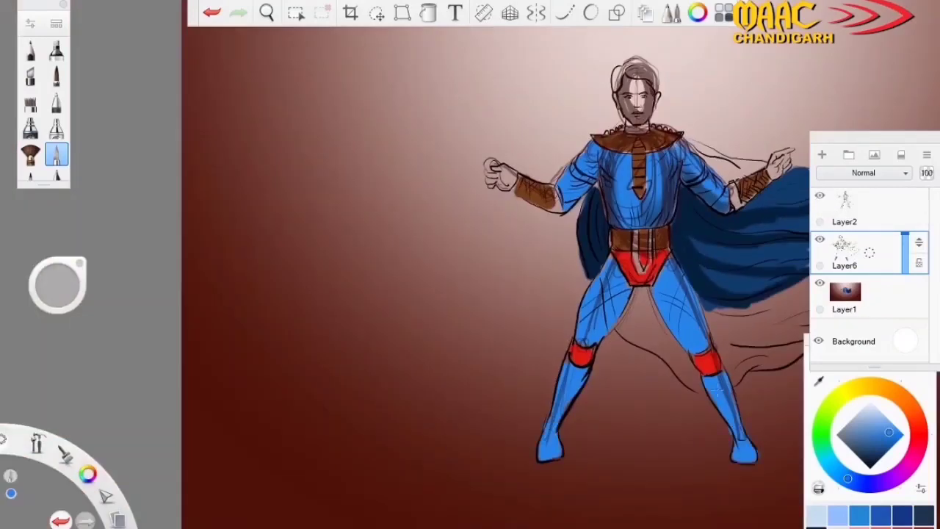
- Airbrush a darker blue shadow along the lower leg at the image's left
left_click(56, 129)
left_click(881, 439)
left_click_drag(881, 438, 887, 443)
left_click_drag(558, 439, 573, 378)
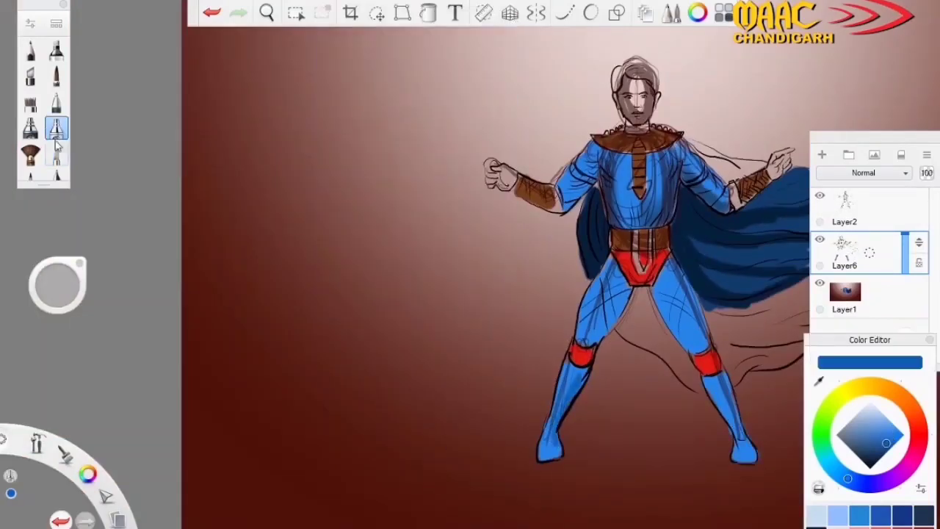
- Airbrush dark blue shadows along the edges and folds of the thigh at the image's left
scroll(595, 370, "up", 3)
left_click_drag(587, 73, 553, 145)
left_click_drag(565, 176, 650, 55)
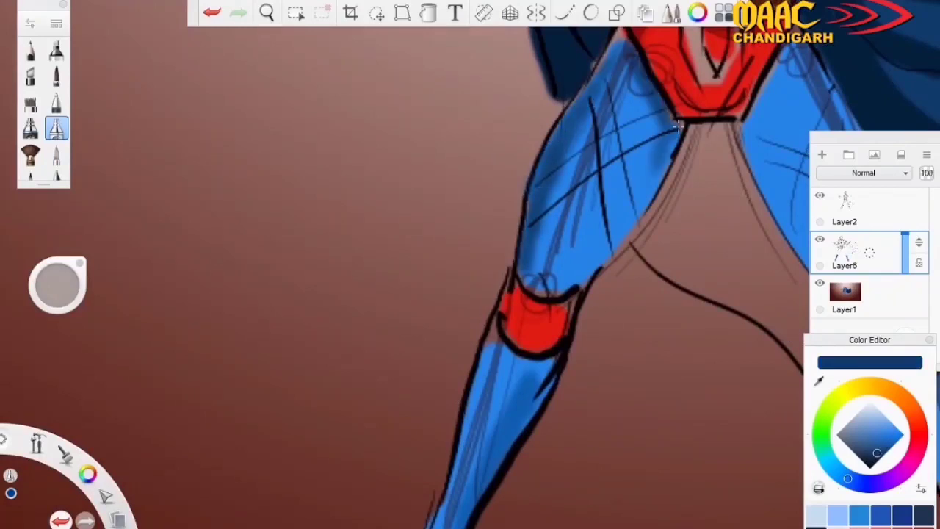
left_click_drag(665, 172, 650, 85)
mouse_move(559, 246)
left_mouse_down()
mouse_move(592, 191)
mouse_move(665, 122)
left_mouse_up()
- Airbrush pale blue and near-white highlights along the folds of the leg at the image's left
left_click(870, 424)
left_click_drag(603, 114, 618, 221)
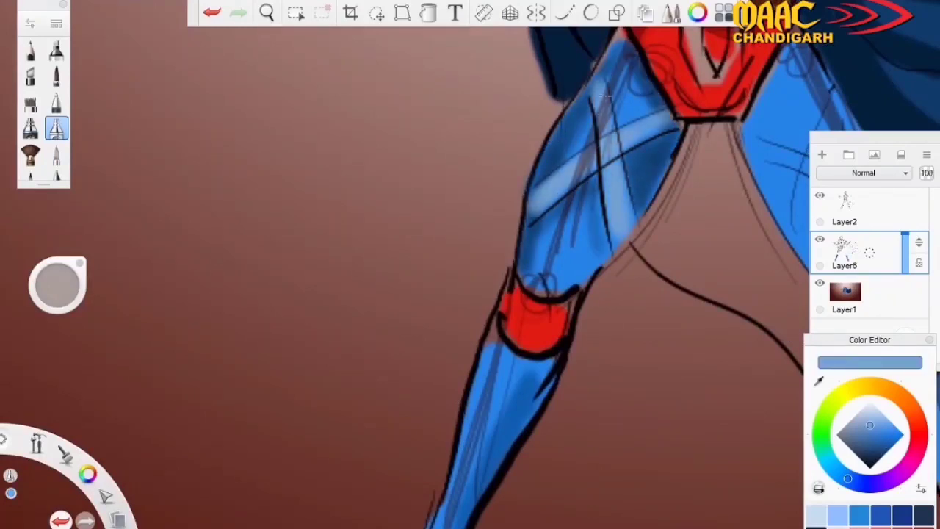
mouse_move(562, 187)
left_mouse_down()
mouse_move(588, 264)
mouse_move(558, 213)
left_mouse_up()
left_click(871, 407)
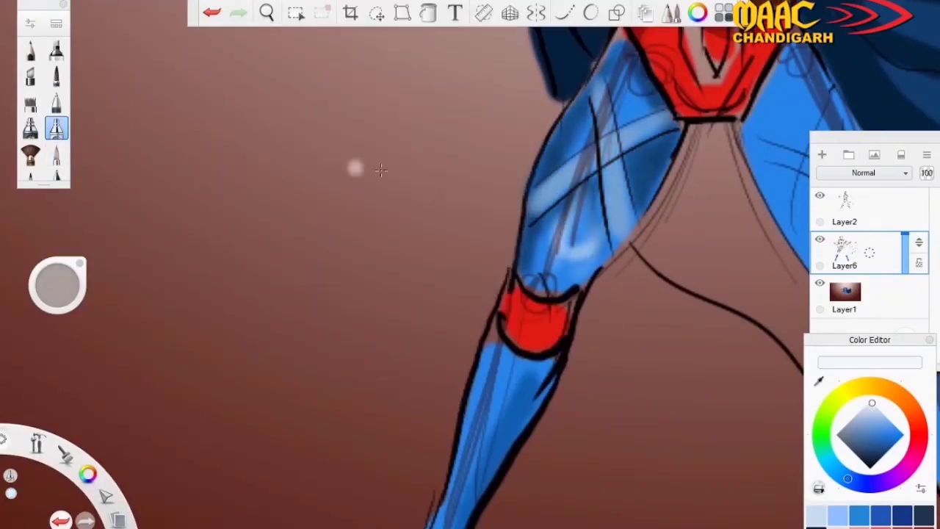
left_click_drag(588, 249, 562, 110)
left_click_drag(661, 139, 613, 243)
mouse_move(529, 471)
left_mouse_down()
mouse_move(494, 340)
mouse_move(459, 455)
left_mouse_up()
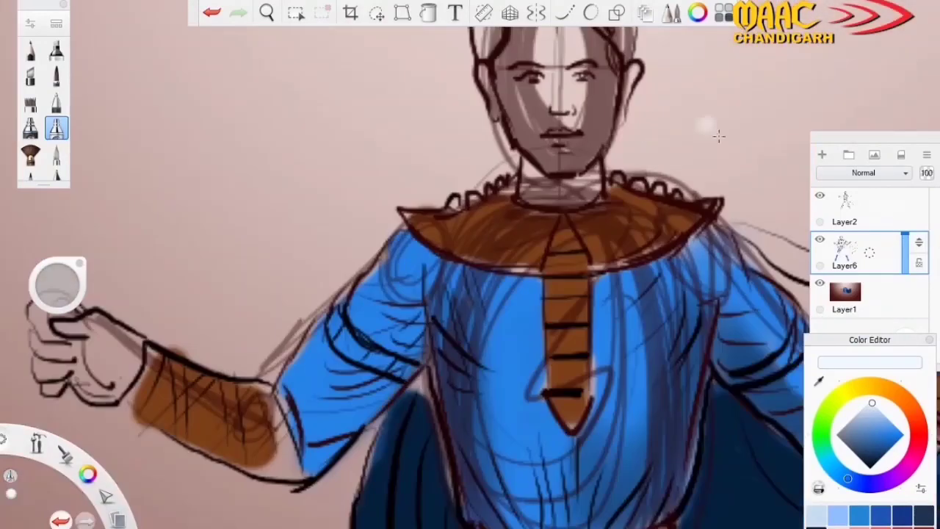
- Paint the face and neck in a salmon skin tone on Layer1 with the Paintbrush
left_click(905, 401)
left_click(898, 437)
left_click(887, 423)
left_click(56, 153)
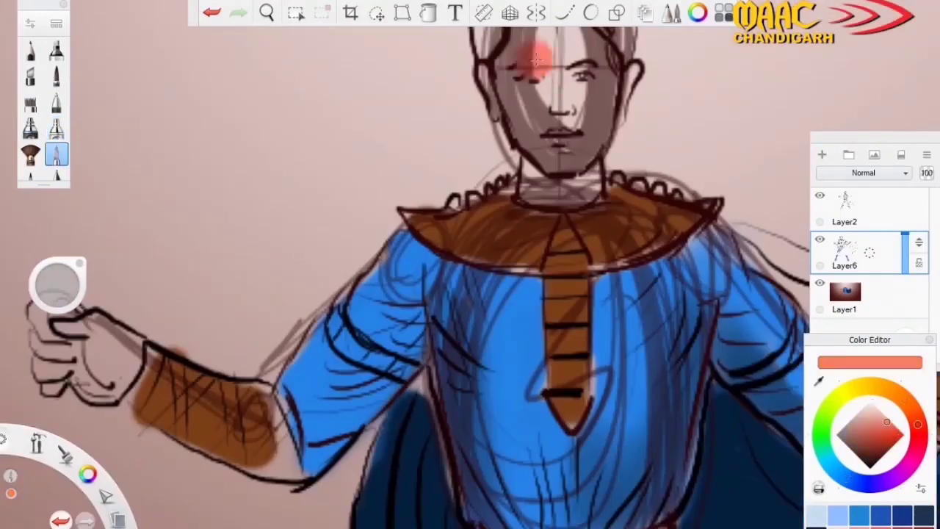
left_click(845, 294)
mouse_move(514, 52)
left_mouse_down()
mouse_move(573, 125)
mouse_move(559, 176)
left_mouse_up()
left_click(736, 132)
- Fill the hair with black
left_click_drag(548, 34, 357, 194)
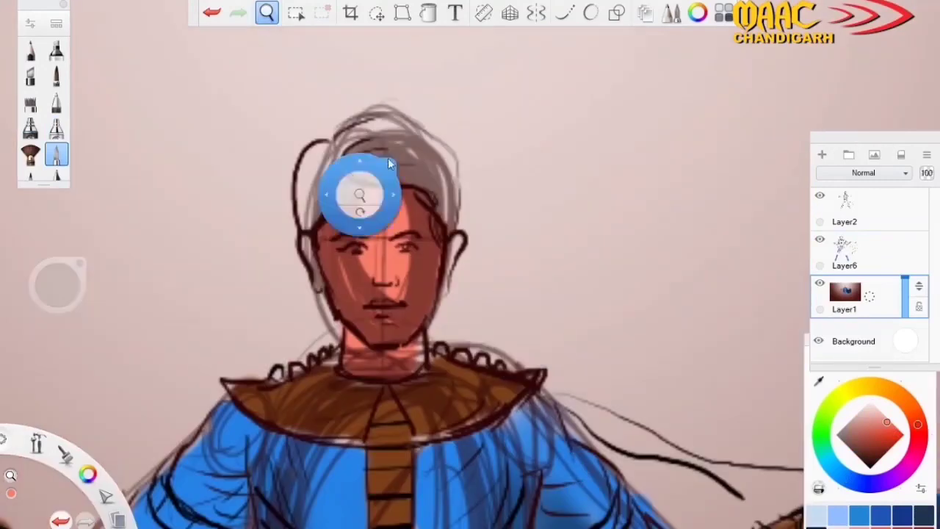
left_click(871, 468)
mouse_move(346, 144)
left_mouse_down()
mouse_move(441, 169)
mouse_move(309, 220)
left_mouse_up()
mouse_move(316, 158)
left_mouse_down()
mouse_move(365, 129)
mouse_move(441, 183)
mouse_move(449, 235)
left_mouse_up()
- Sample the tunic's blue and colour the scalloped trim behind the collar on both shoulders
left_click_drag(58, 285, 441, 441)
left_click_drag(437, 359, 504, 361)
left_click_drag(273, 376, 307, 360)
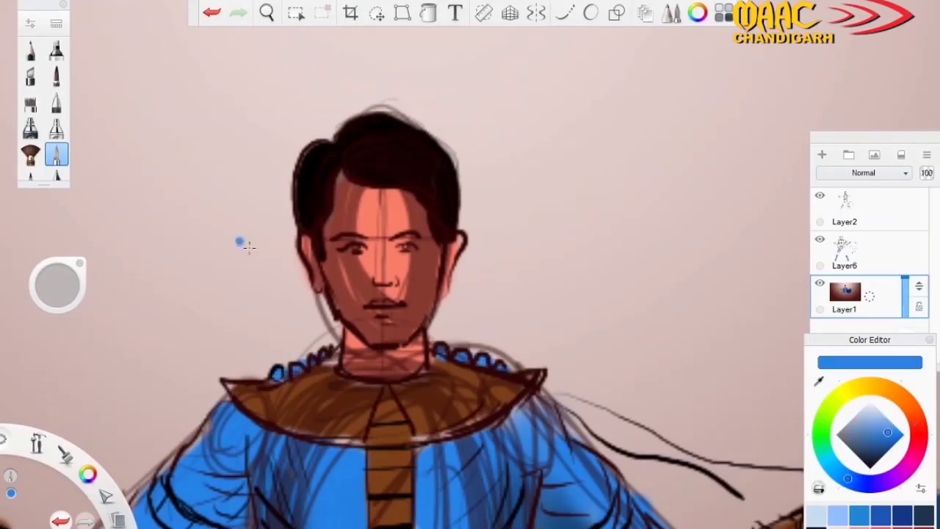
- Airbrush bright orange highlights over the brown collar and chest strip, and try the Glow Brush on the collar
left_click(56, 129)
left_click(58, 285)
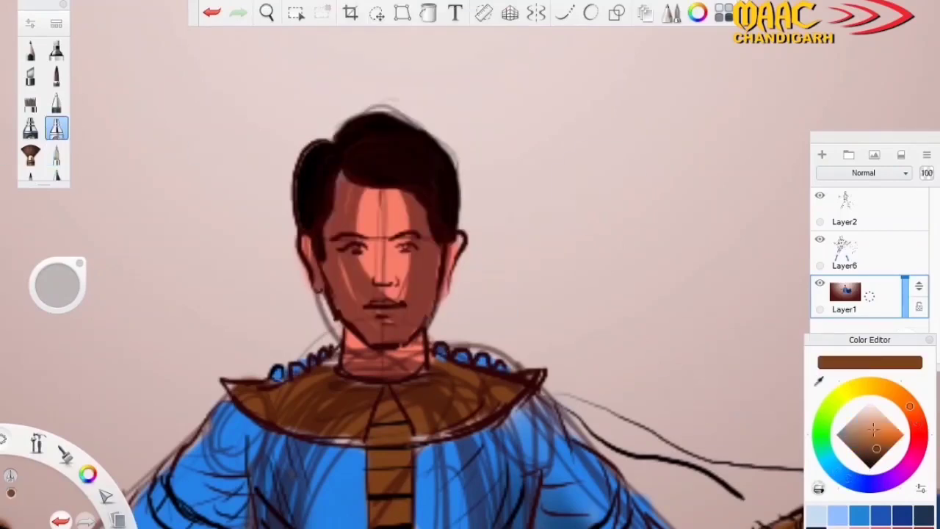
left_click(894, 441)
mouse_move(246, 397)
left_mouse_down()
mouse_move(285, 417)
mouse_move(313, 411)
mouse_move(287, 405)
mouse_move(355, 381)
mouse_move(387, 404)
mouse_move(382, 480)
mouse_move(435, 433)
mouse_move(435, 365)
mouse_move(506, 397)
left_mouse_up()
left_click(57, 129)
scroll(485, 206, "down", 5)
left_click(384, 235)
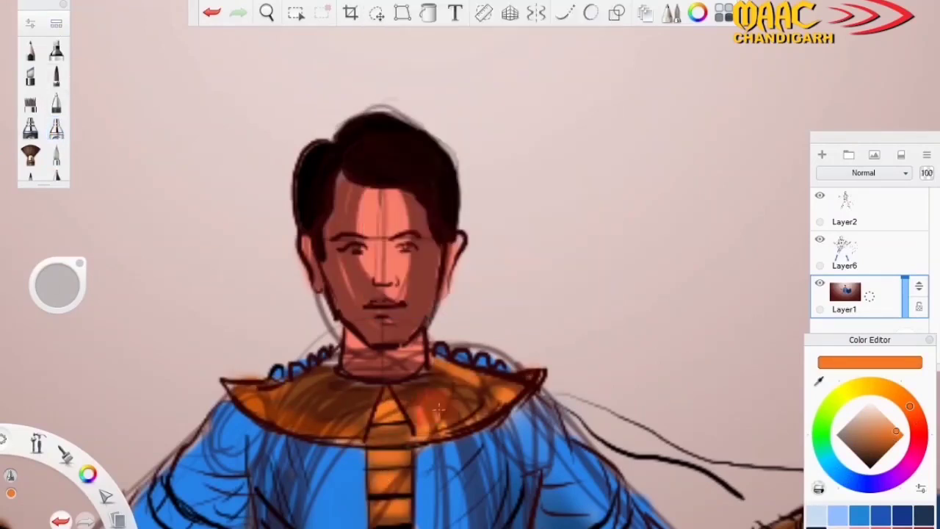
- Set the Airbrush to size 5.0, hide the Layer2 sketch, and add yellow highlight streaks across the collar
left_click(57, 129)
left_click_drag(405, 168, 338, 164)
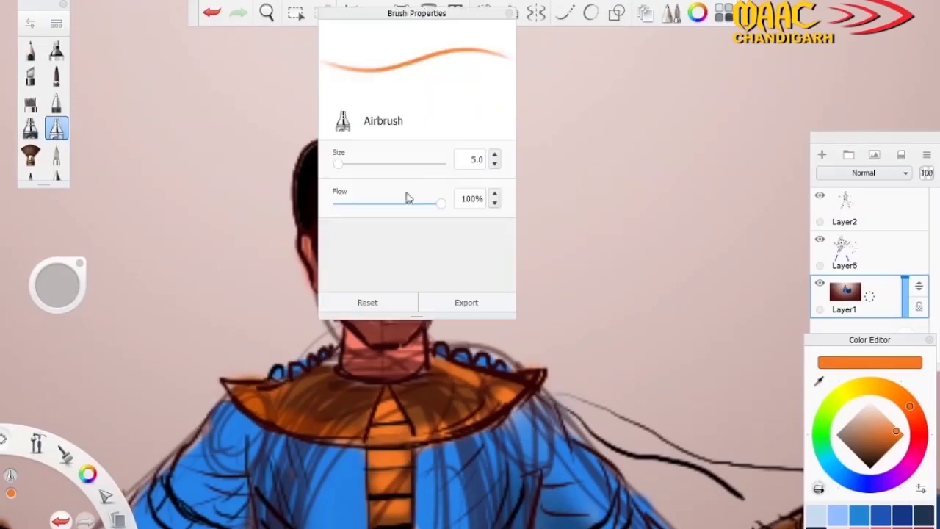
left_click(851, 393)
left_click(890, 427)
mouse_move(335, 374)
left_mouse_down()
mouse_move(360, 404)
mouse_move(309, 396)
left_mouse_up()
left_click(820, 195)
left_click_drag(430, 400, 514, 372)
left_click_drag(279, 374, 498, 396)
- Choose the Glow Cross brush, enlarge it from its small size, and add yellow sparkles around the collar
left_click(670, 13)
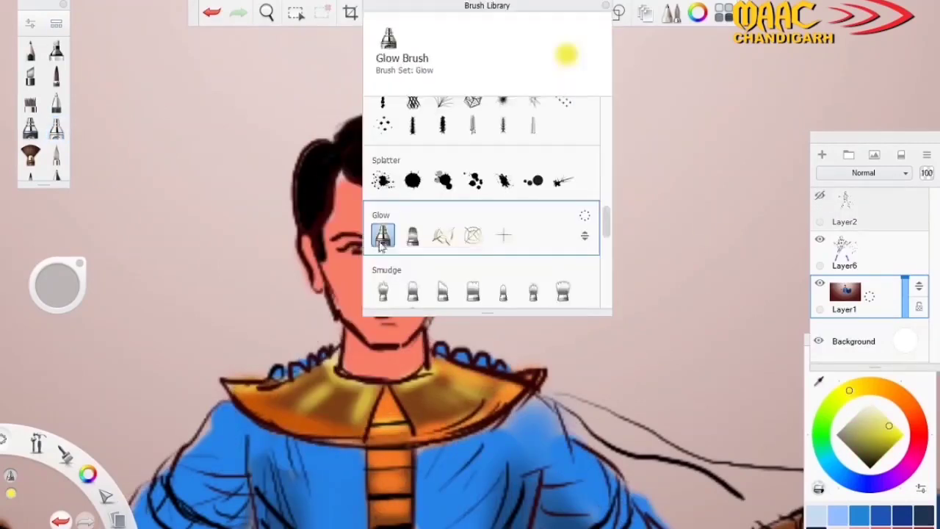
left_click(504, 235)
left_click(671, 13)
left_click(482, 66)
left_click_drag(351, 184, 371, 184)
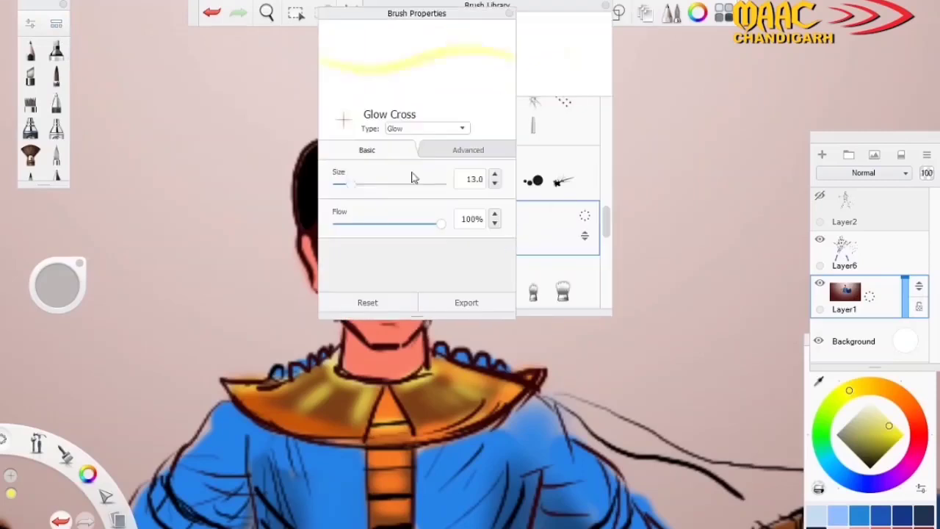
left_click_drag(389, 456, 400, 489)
left_click_drag(323, 412, 522, 411)
left_click(258, 367)
left_click(509, 338)
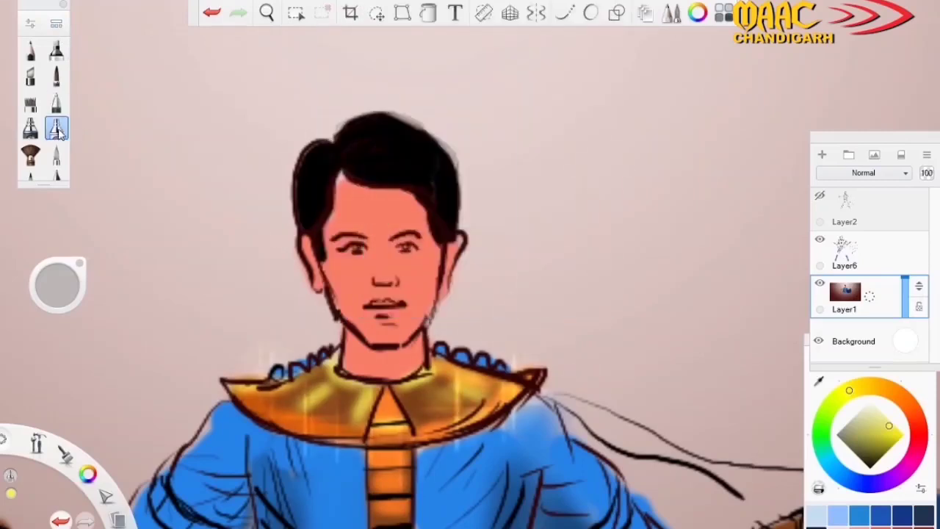
- Airbrush dark red shadows along the hairline, cheeks, jaw and neck
left_click(57, 129)
left_click(852, 441)
left_click(919, 425)
left_click_drag(871, 434, 885, 449)
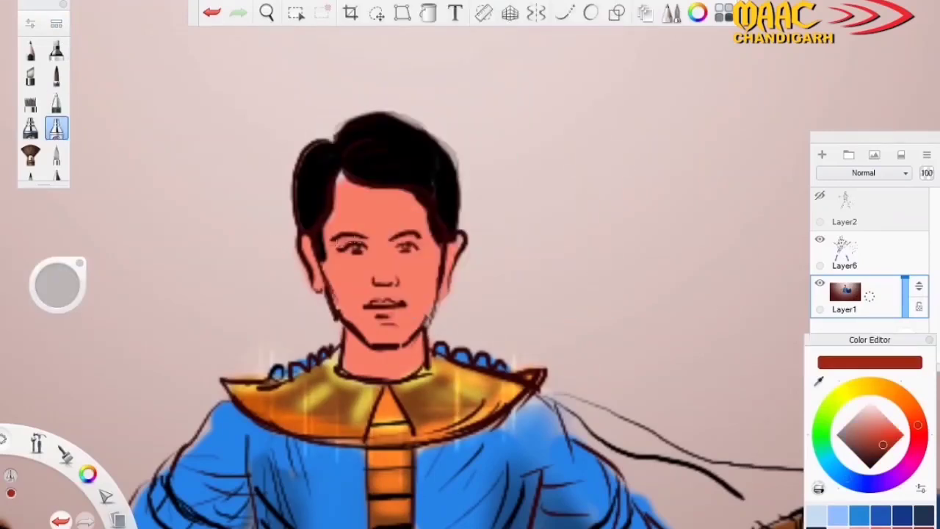
mouse_move(438, 257)
left_mouse_down()
mouse_move(452, 253)
mouse_move(334, 221)
mouse_move(362, 344)
left_mouse_up()
scroll(405, 201, "up", 4)
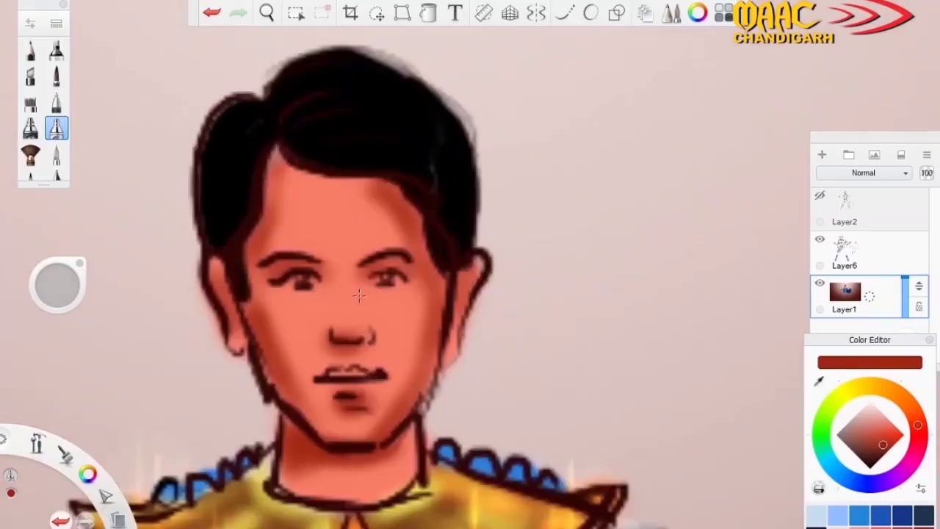
- Deepen the dark red shading down the right cheek and set the Airbrush flow to 37%
left_click_drag(441, 317, 420, 406)
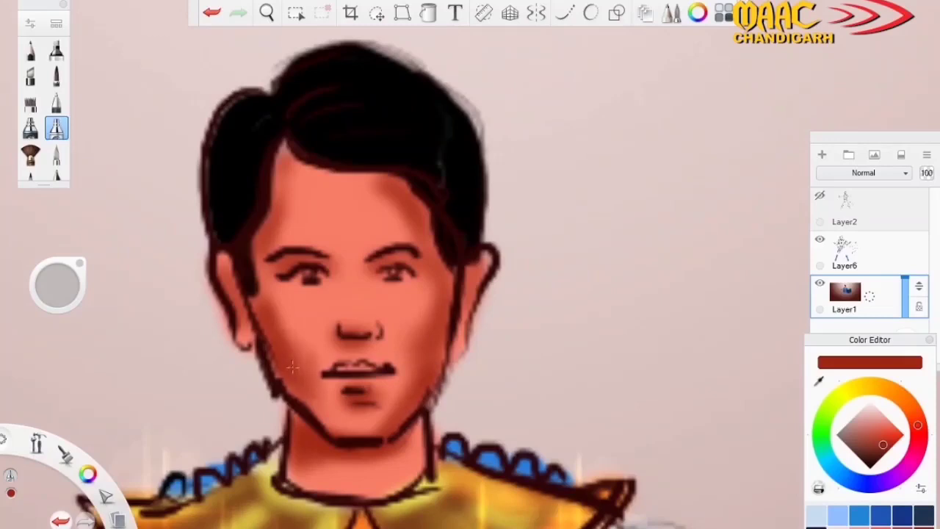
left_click(57, 129)
left_click_drag(403, 204, 375, 203)
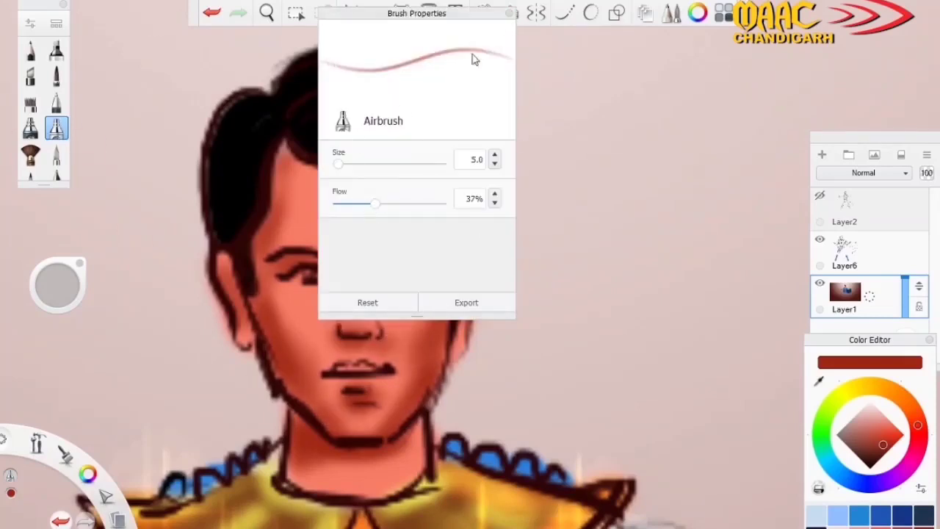
left_click(509, 13)
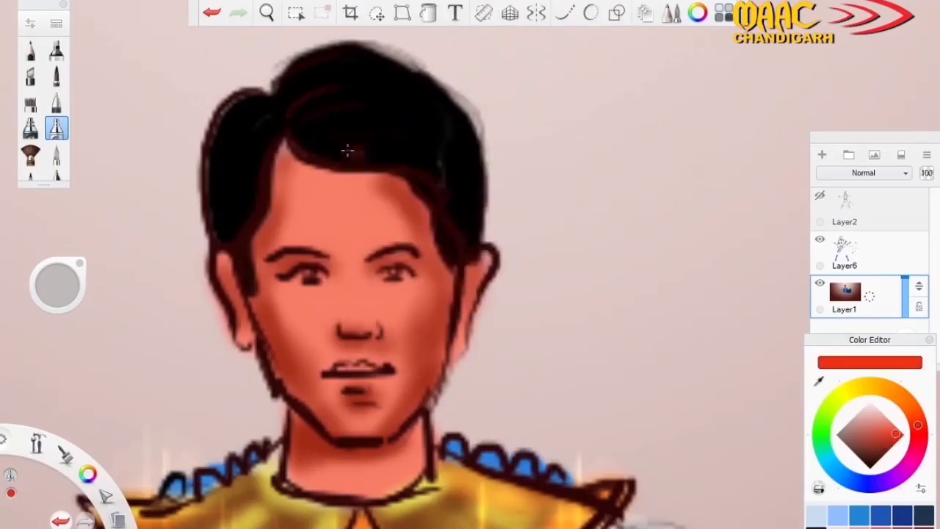
- Airbrush a soft red and purple blush onto both cheeks, with the flow lowered to 3%
left_click_drag(353, 211, 346, 211)
left_click(423, 322)
left_click(898, 475)
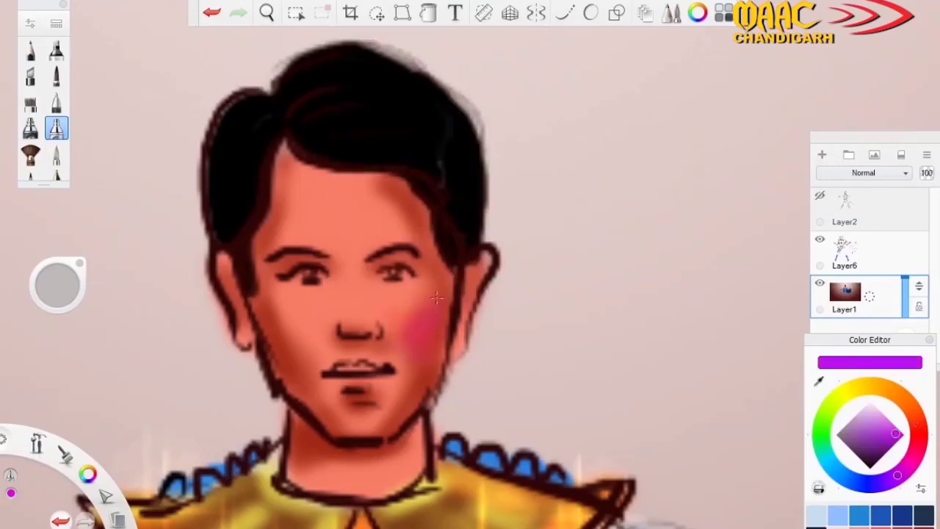
left_click(57, 129)
left_click(275, 310)
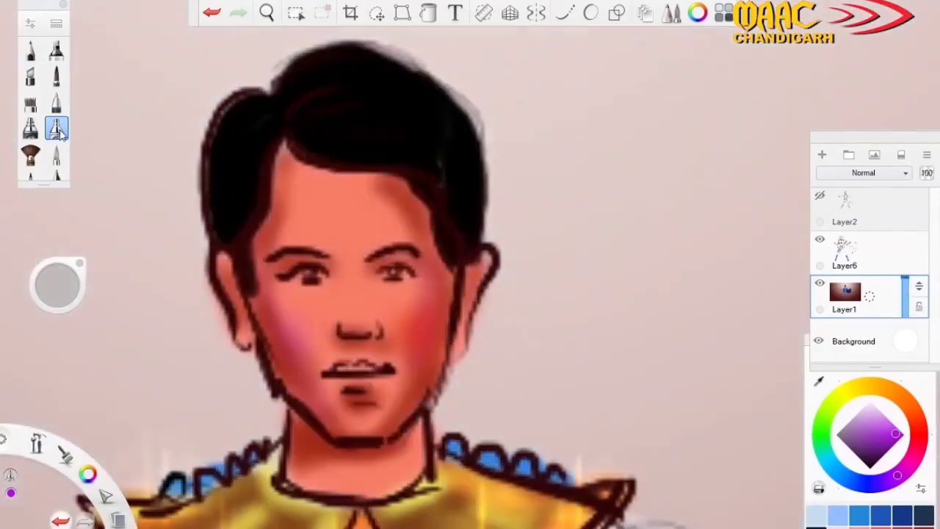
left_click(58, 130)
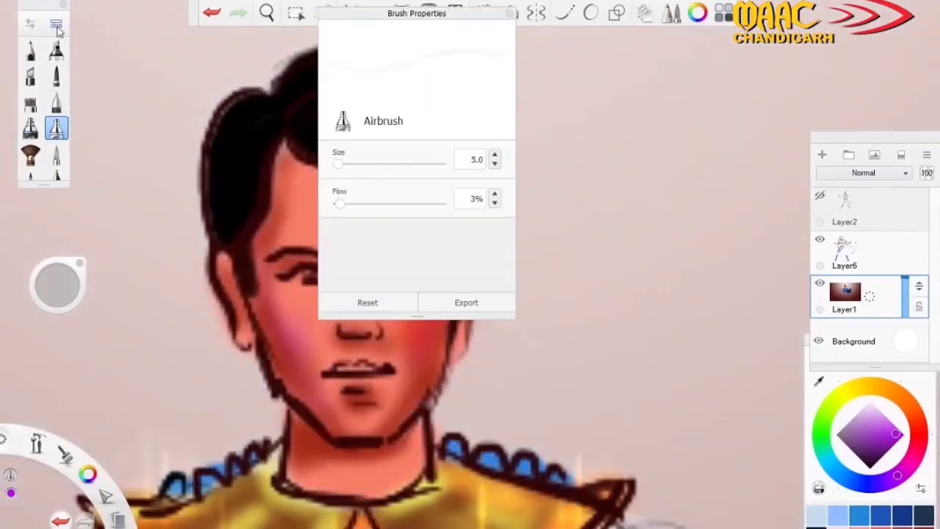
left_click(343, 117)
scroll(597, 134, "down", 3)
left_click(443, 149)
left_click(466, 149)
scroll(441, 221, "up", 2)
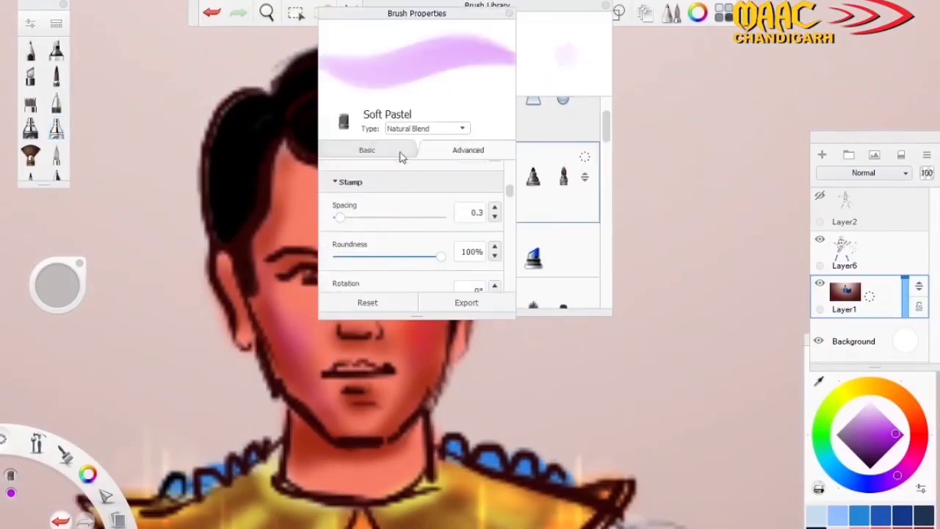
left_click(50, 118)
left_click(55, 130)
left_click(289, 267)
key("ctrl+z")
- Enlarge the Airbrush to size 20.8, choose a pale pink, and add a soft highlight to the forehead
left_click(56, 129)
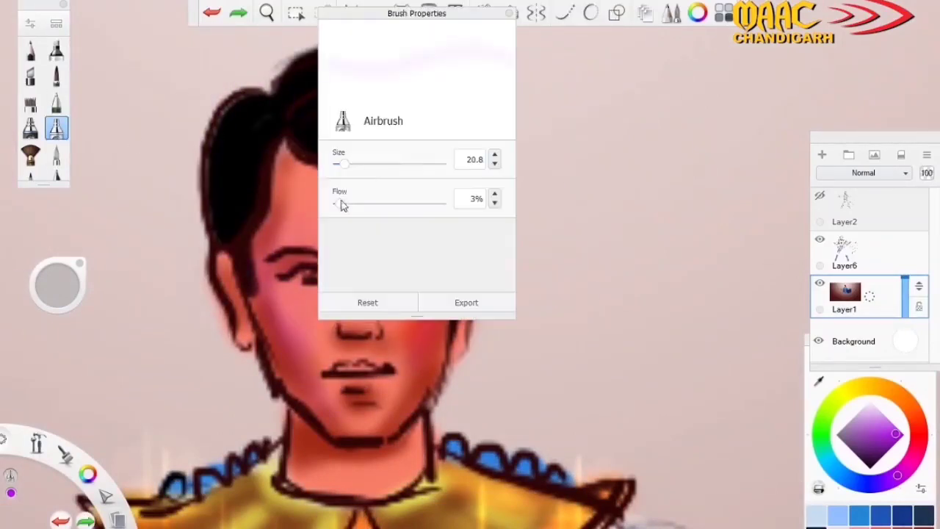
left_click(834, 380)
left_click(558, 220)
left_click(55, 129)
left_click(342, 208)
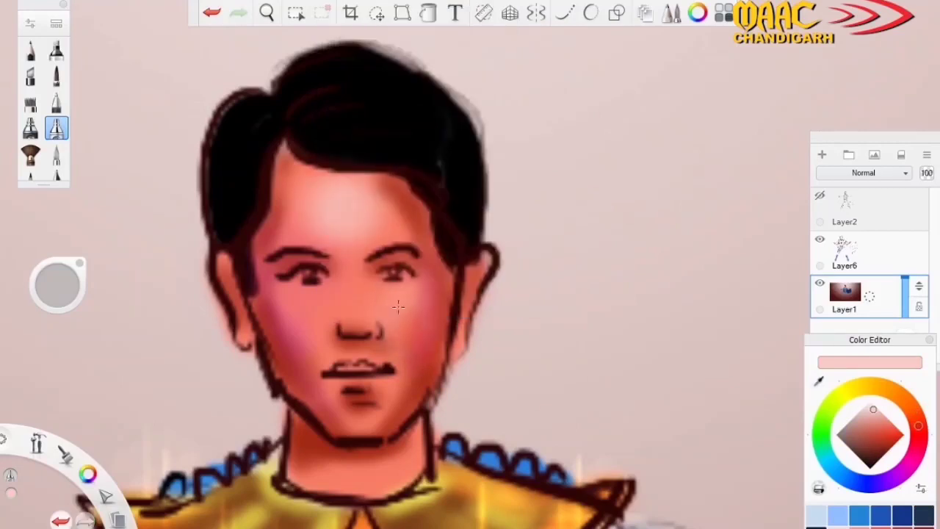
- Airbrush pale pink highlights onto the nose, chin, left cheek and the left eye area
left_click(56, 129)
left_click_drag(345, 308, 364, 329)
left_click_drag(339, 411, 377, 432)
left_click_drag(303, 302, 316, 351)
left_click_drag(307, 265, 317, 272)
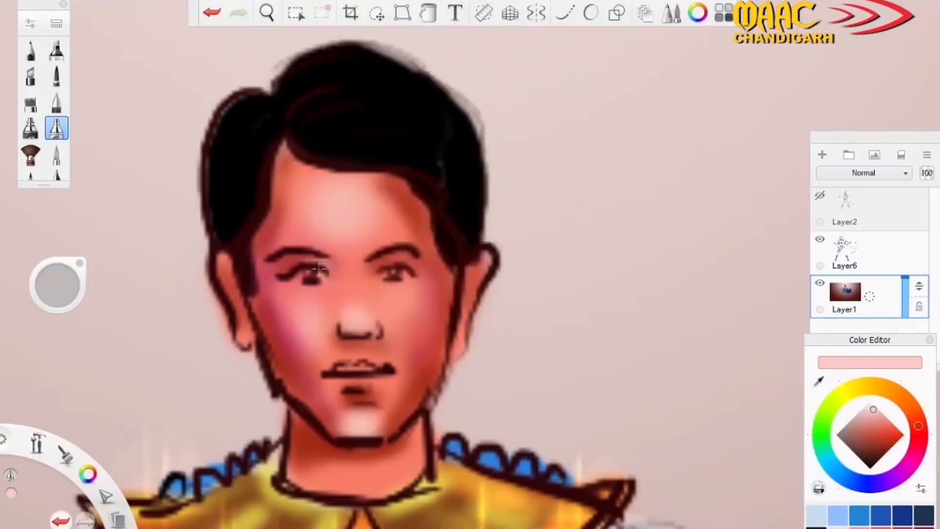
- Sample the costume's blues and airbrush dark blue shading into the folds of the shirt
left_click(300, 77, "alt")
scroll(541, 251, "down", 3)
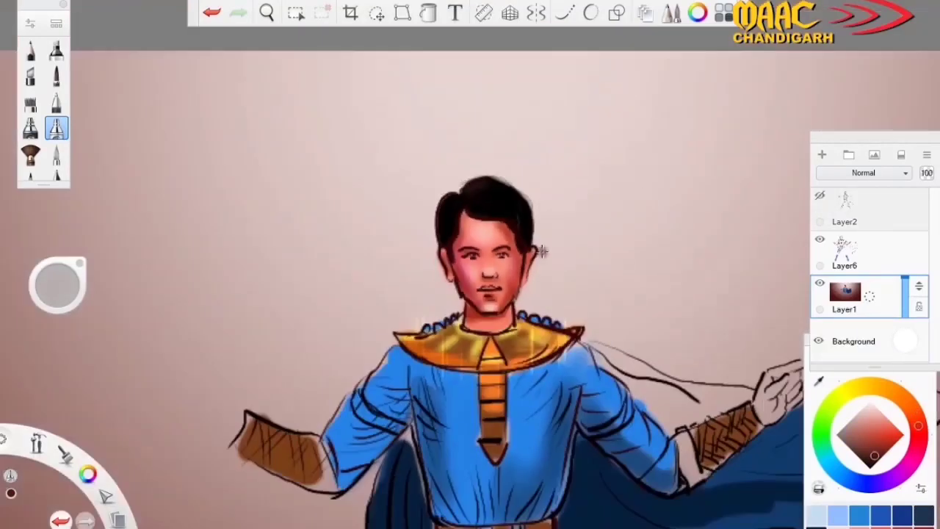
left_click(56, 129)
left_click(526, 444, "alt")
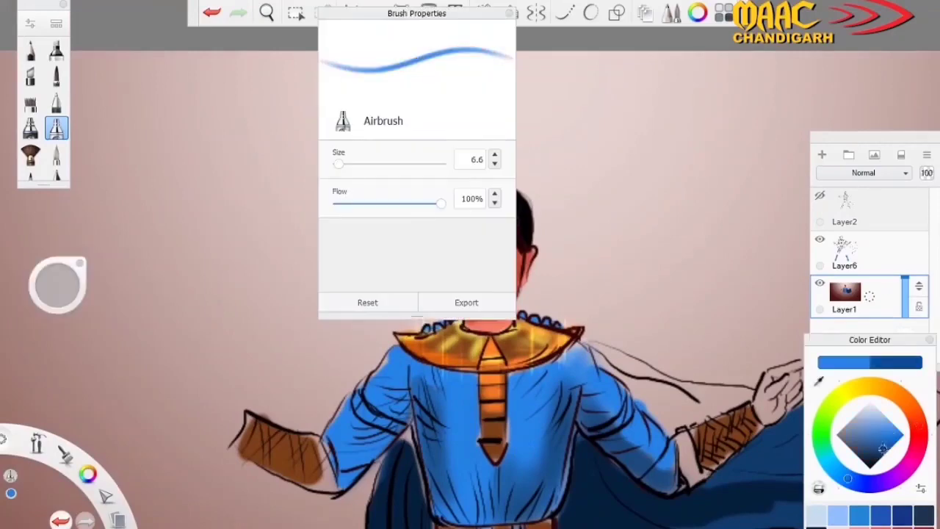
left_click(563, 389, "alt")
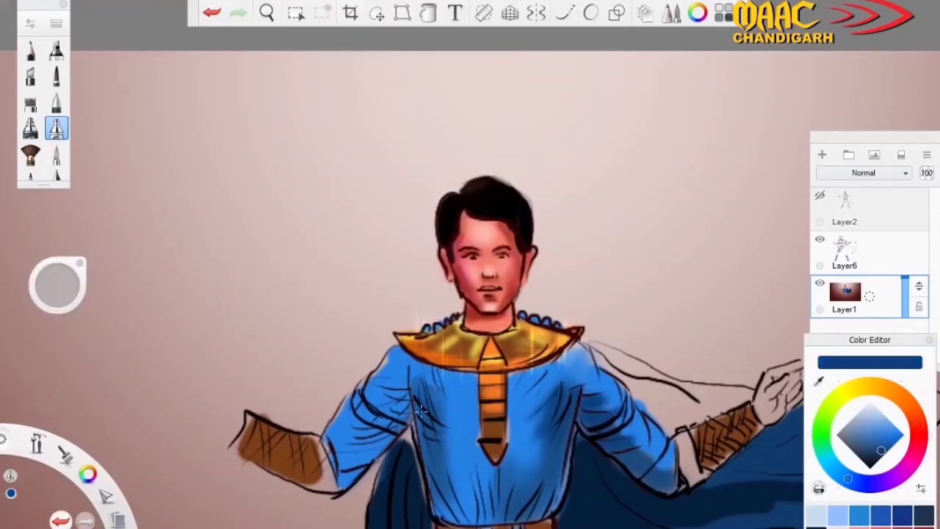
left_click_drag(429, 441, 472, 482)
- Paint small dark brown curved studs across both halves of the gold collar
scroll(485, 293, "up", 5)
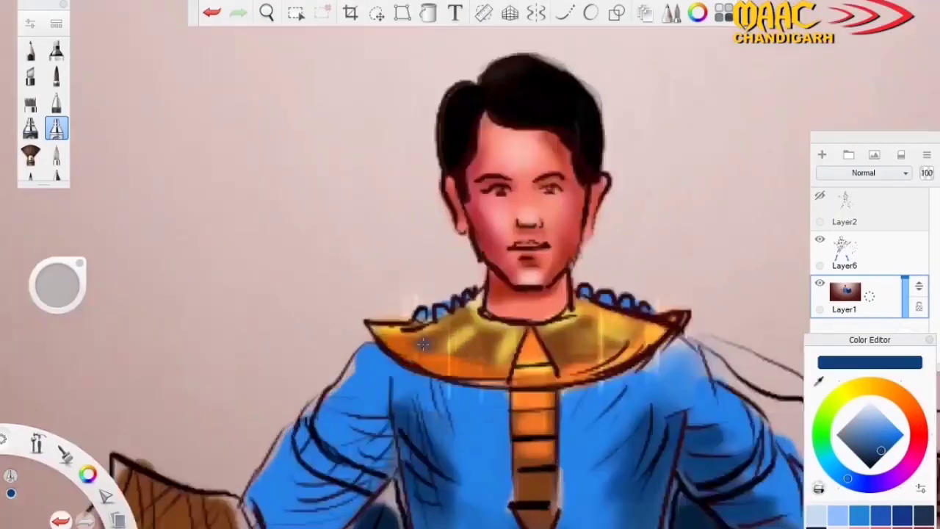
double_click(57, 175)
left_click(876, 420)
left_click(650, 323)
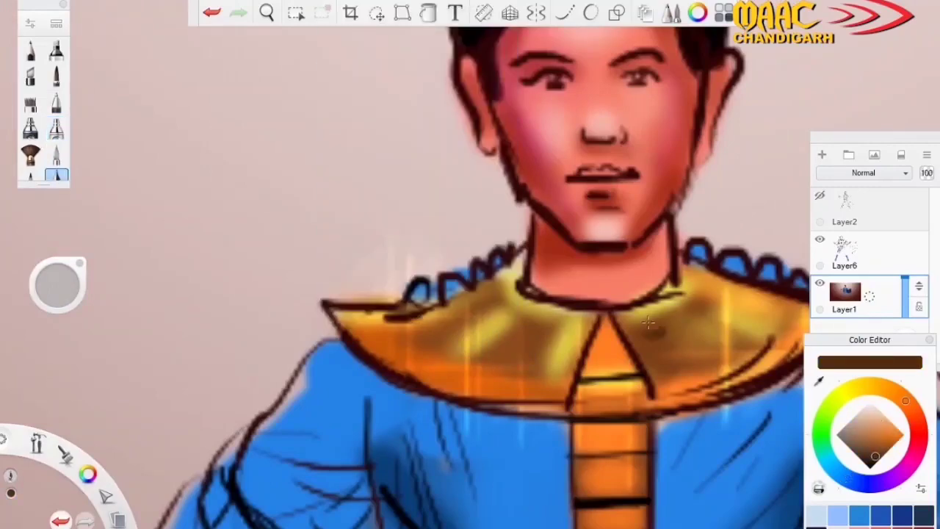
left_click(527, 371)
left_click(491, 298)
left_click(478, 354)
left_click(443, 338)
left_click(734, 346)
left_click(677, 367)
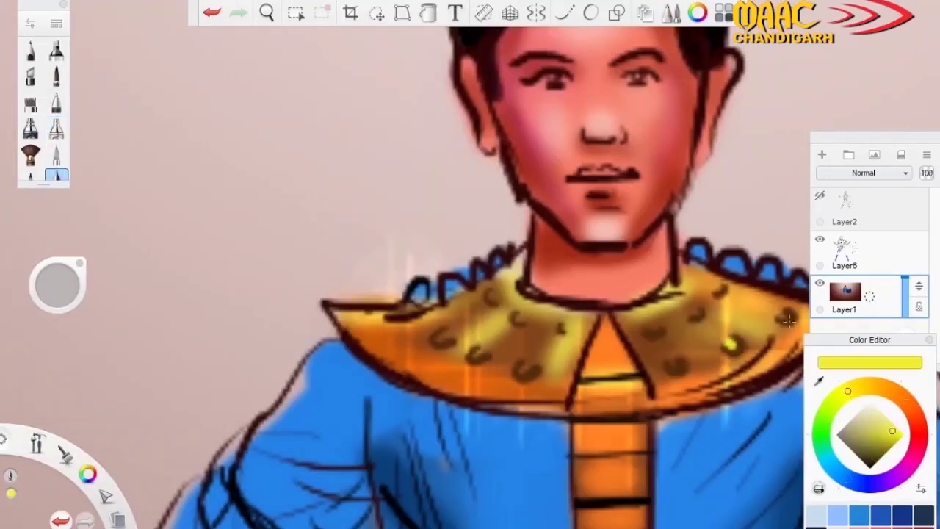
- Add yellow highlights to the collar studs and a small yellow V on the red shorts
left_click(440, 332)
scroll(501, 178, "down", 5)
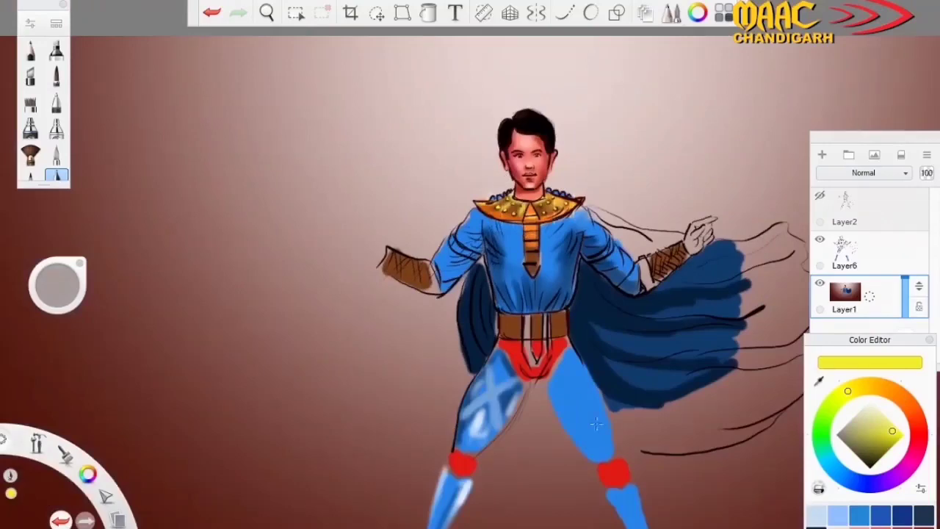
left_click(537, 371)
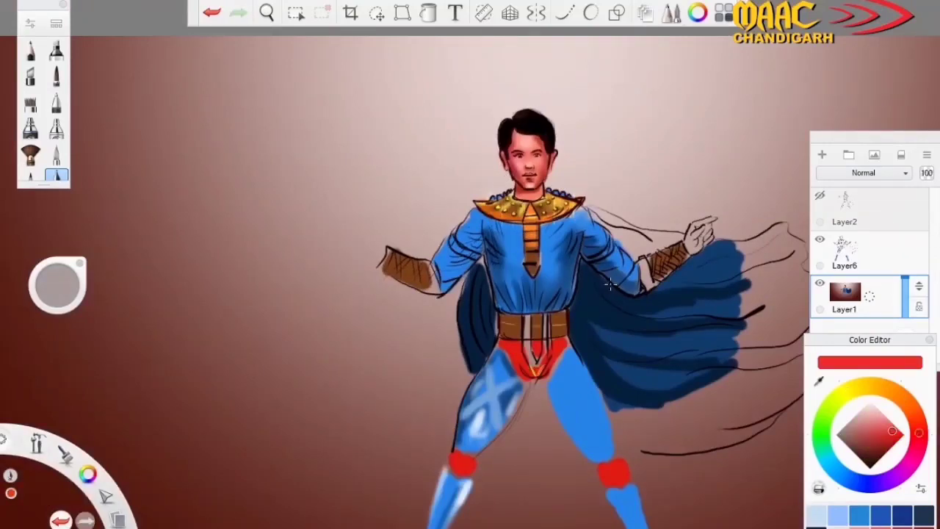
- Ink near-black outlines around the left leg, knee band, boot and lower edge of the shorts, undoing the last stroke
scroll(502, 294, "down", 5)
scroll(569, 360, "up", 5)
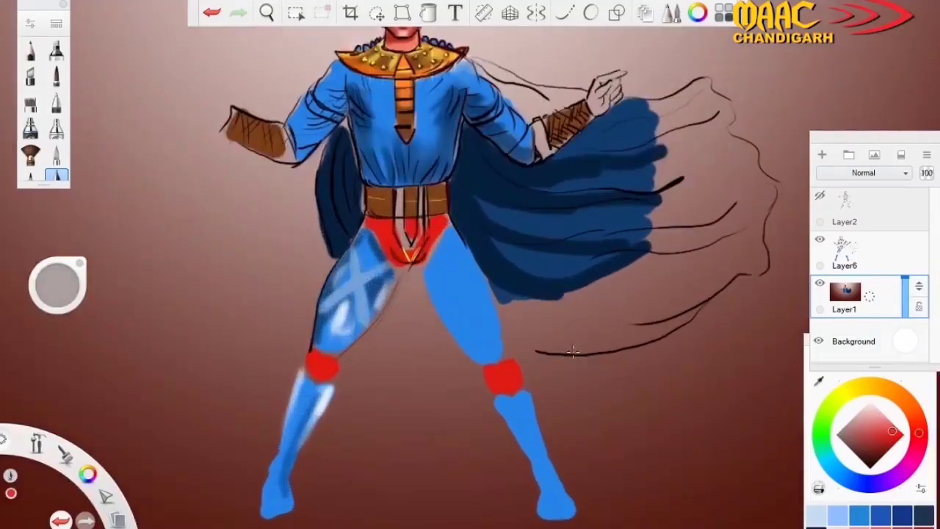
left_click(56, 175)
left_click(871, 462)
left_click(339, 407)
key("o")
key("ctrl+z")
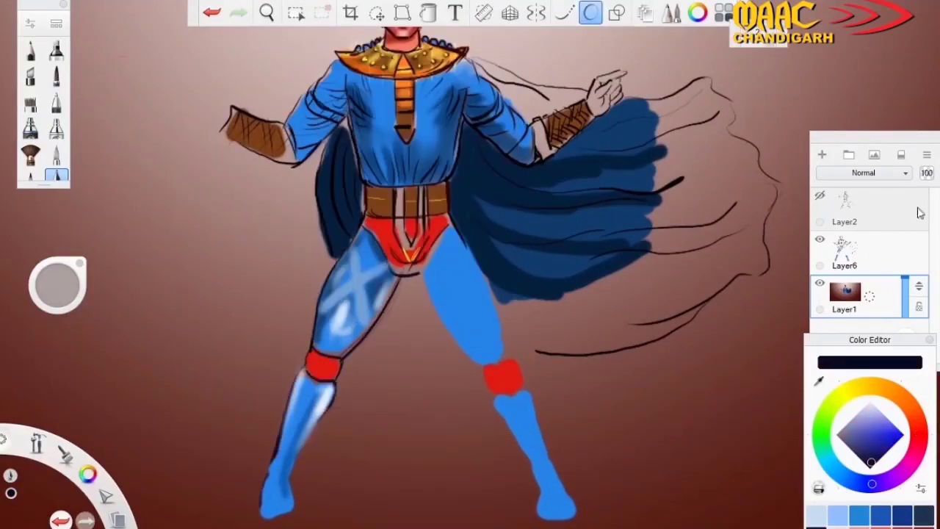
- Sample the dark red background and airbrush dark shadows on the ground beneath both feet
scroll(514, 212, "down", 5)
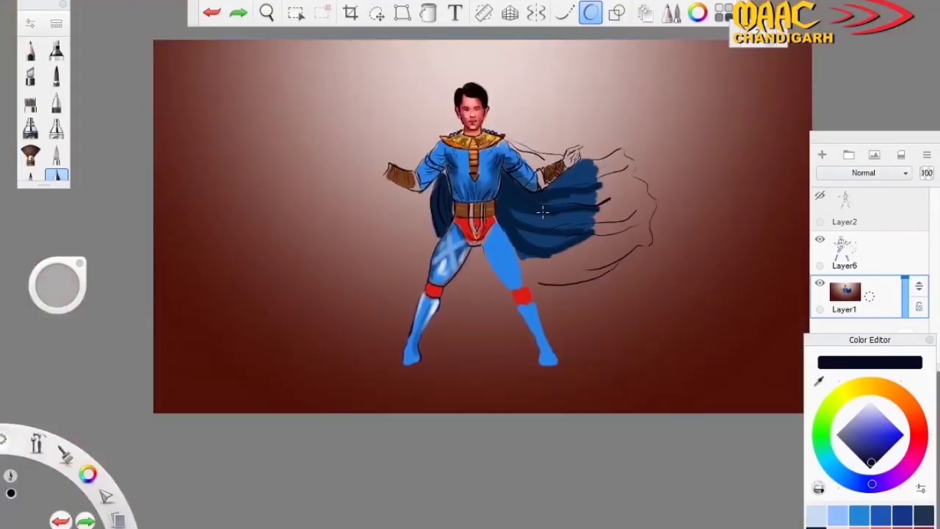
left_click(57, 129)
left_click(57, 129)
left_click(552, 372)
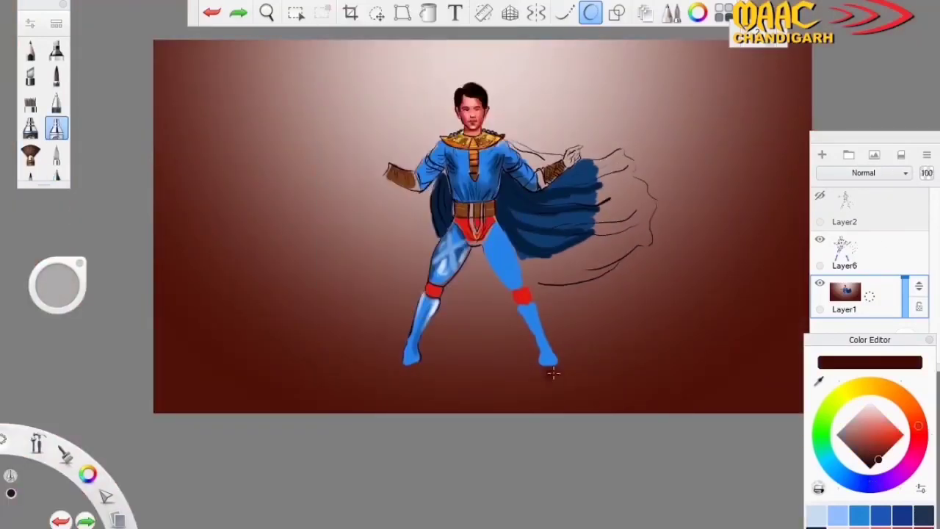
left_click_drag(557, 375, 567, 405)
left_click_drag(403, 368, 410, 375)
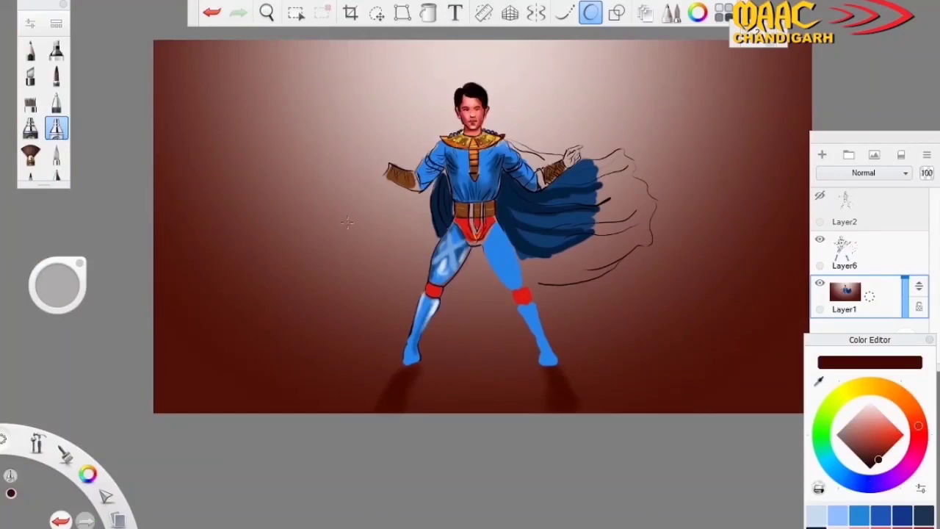
- Airbrush dark navy shading over the shirt, sleeves and both thighs of the blue costume
scroll(493, 179, "up", 5)
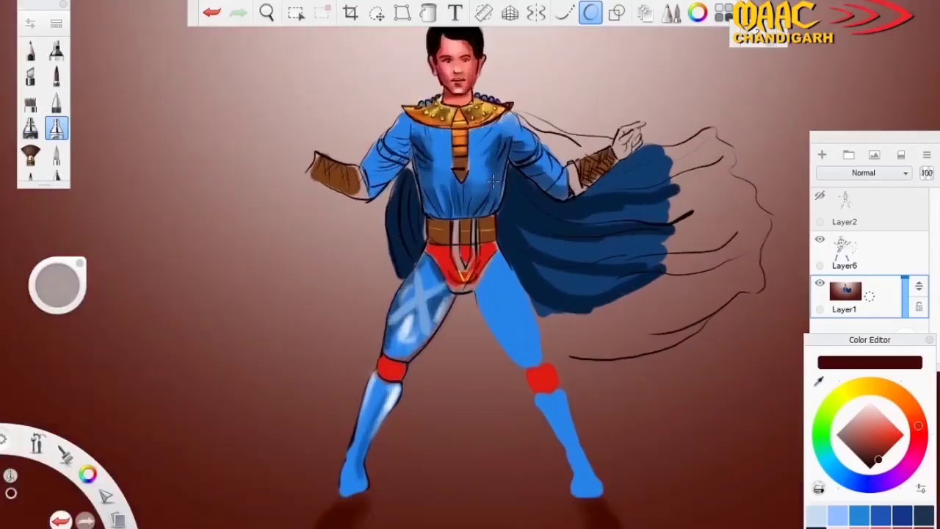
left_click(57, 129)
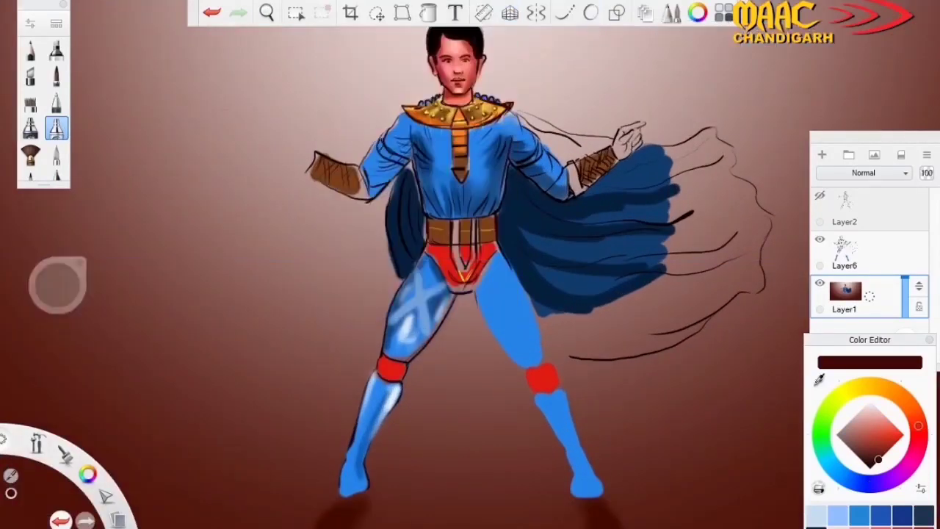
left_click_drag(57, 285, 588, 243)
mouse_move(440, 132)
left_mouse_down()
mouse_move(403, 151)
mouse_move(367, 187)
left_mouse_up()
mouse_move(506, 122)
left_mouse_down()
mouse_move(562, 183)
mouse_move(448, 210)
left_mouse_up()
left_click_drag(503, 280, 514, 352)
left_click_drag(401, 352, 415, 304)
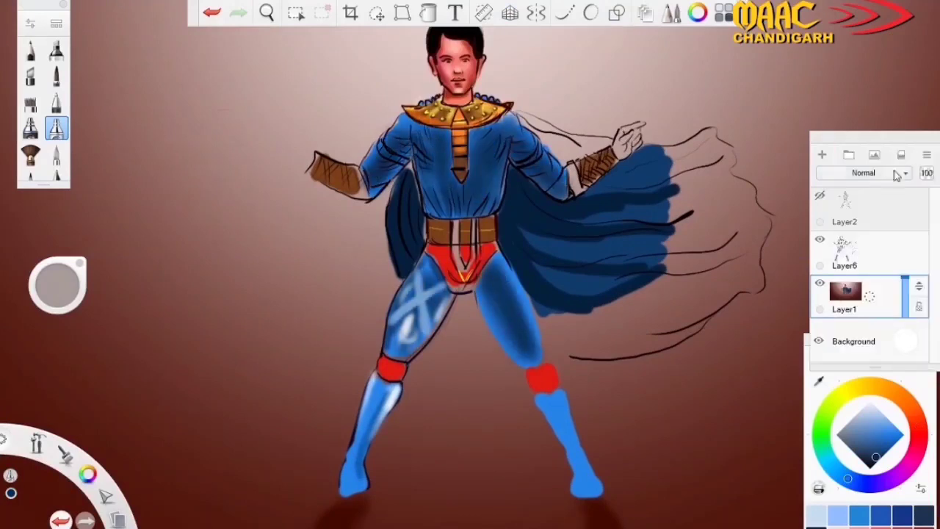
- Delete the hidden Layer2 sketch and merge Layer6 with Layer1 below it
left_click(845, 210)
left_click(901, 155)
left_click(512, 310)
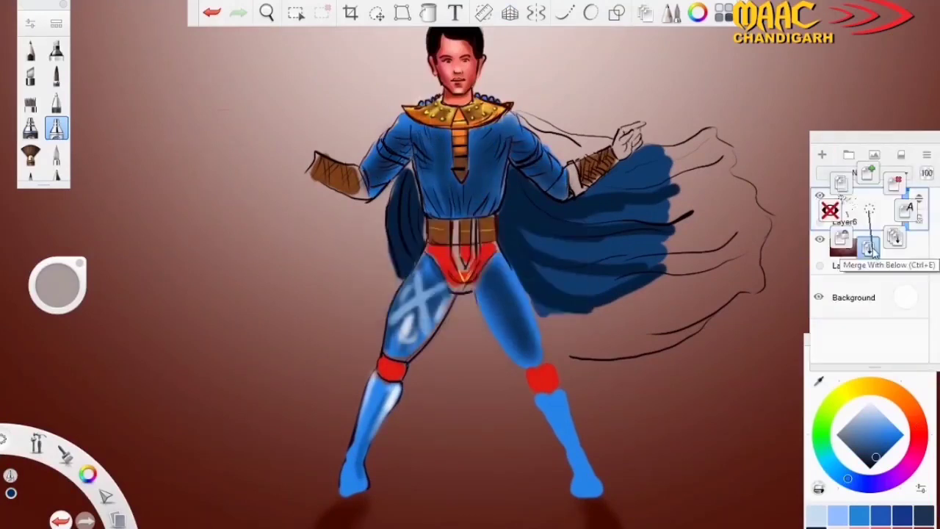
- Airbrush dark blue over the white marks on the left thigh and dark red shading onto the shorts and knee bands
left_click_drag(400, 351, 427, 294)
left_click(57, 285)
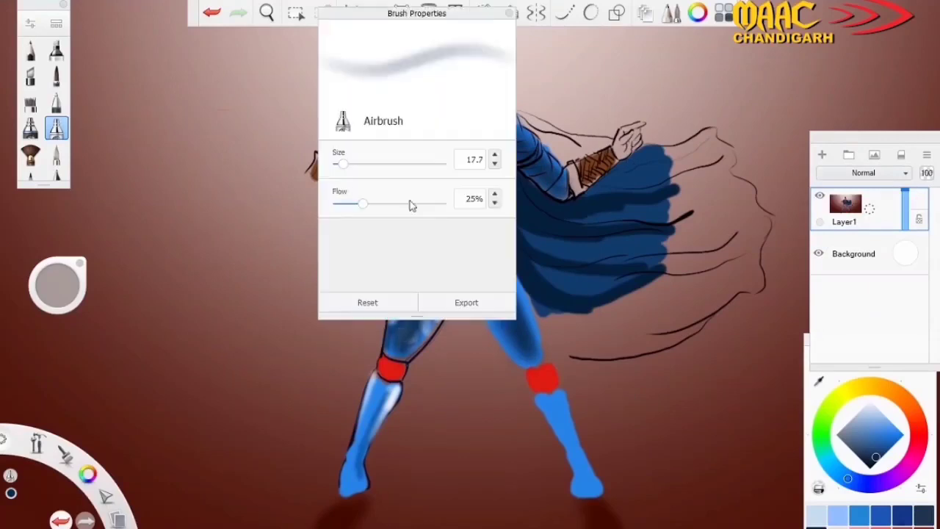
left_click(58, 285)
left_click(463, 258)
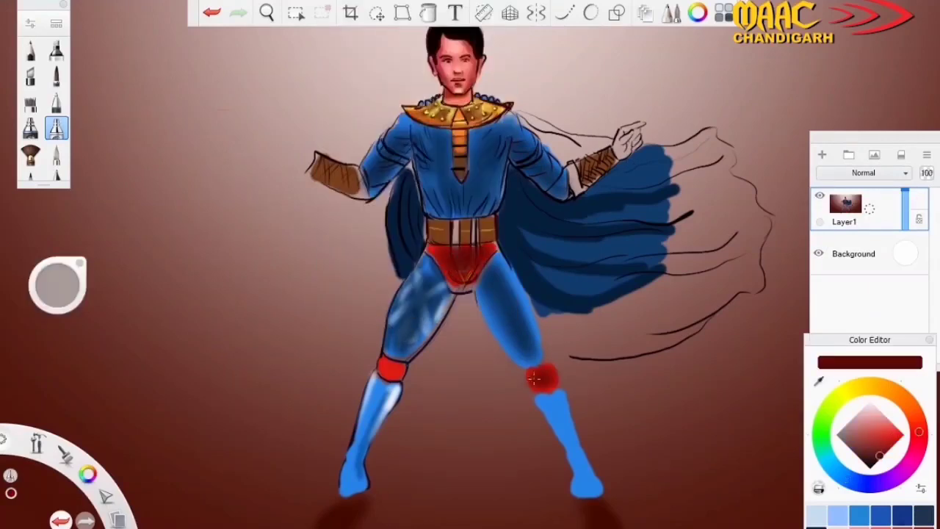
- Choose a medium dark red and airbrush it over the face and neck to deepen the skin tone
left_click_drag(856, 419, 884, 444)
scroll(514, 73, "up", 3)
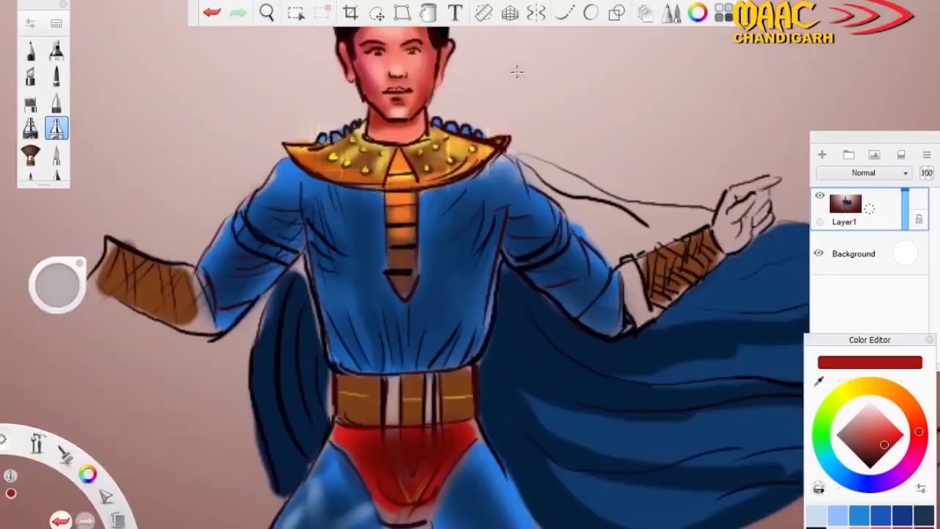
left_click_drag(378, 106, 415, 136)
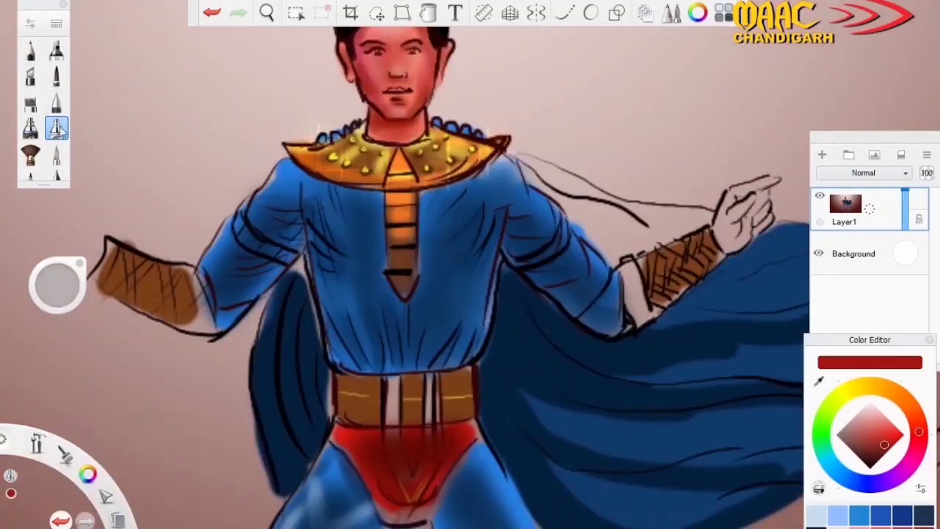
- Airbrush white rim highlights around the hair, shoulders, forearms, legs and upper cape edge
left_click(874, 408)
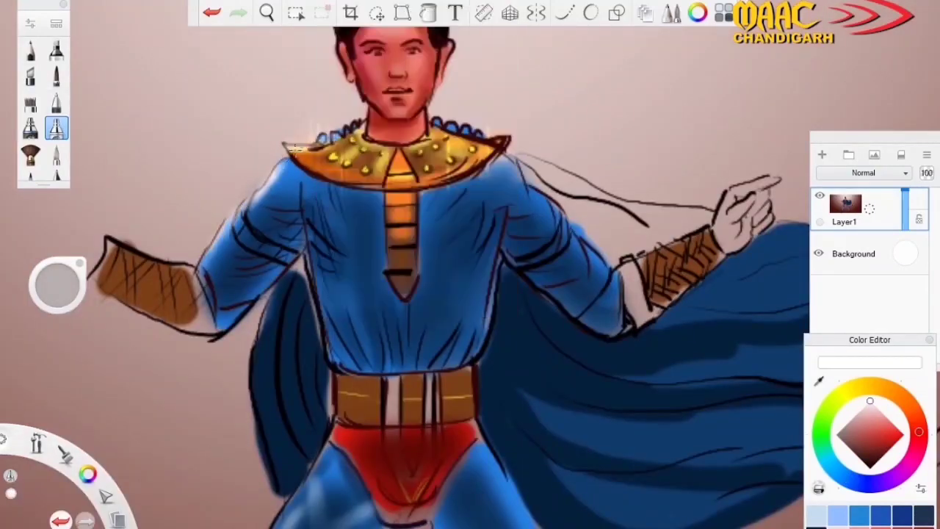
scroll(450, 53, "down", 3)
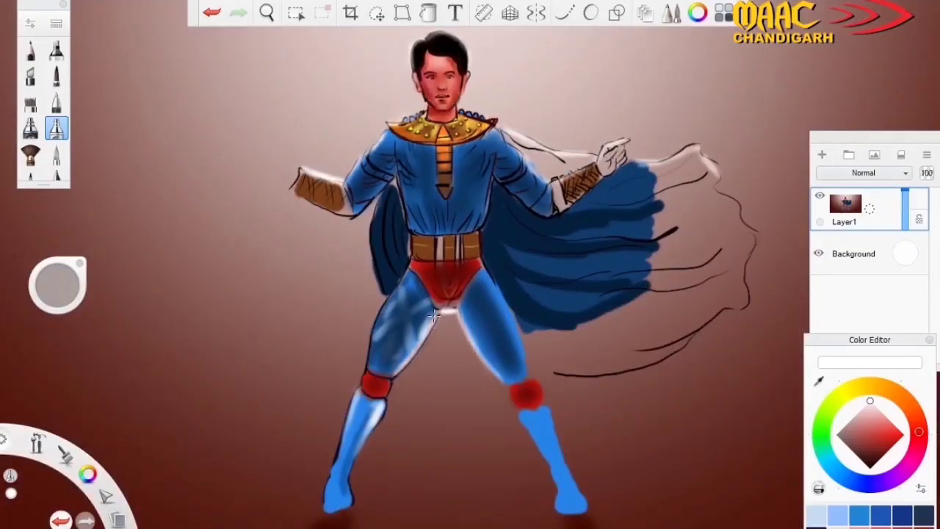
scroll(719, 215, "down", 2)
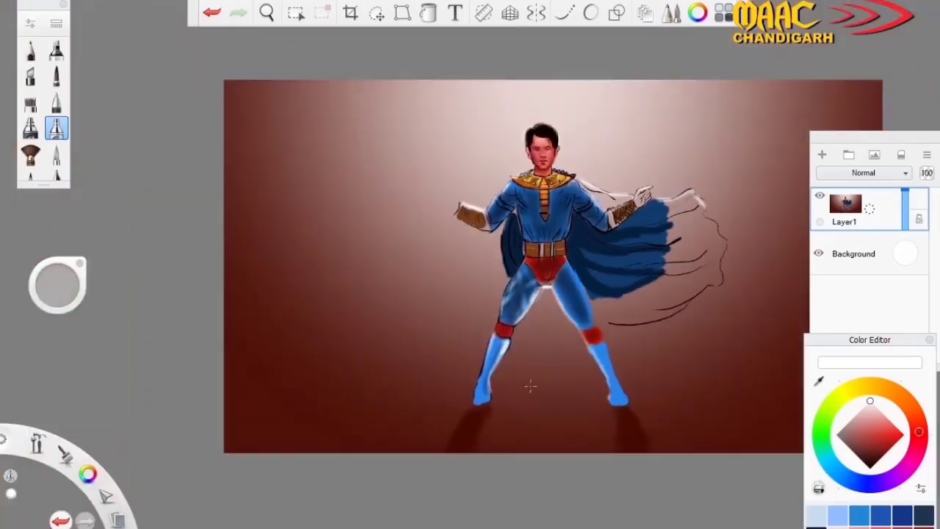
- Use the Salty Watercolor brush at size 97.8, 10% flow and 36% strength to paint red and pink clouds beside the figure
double_click(30, 154)
left_click(885, 443)
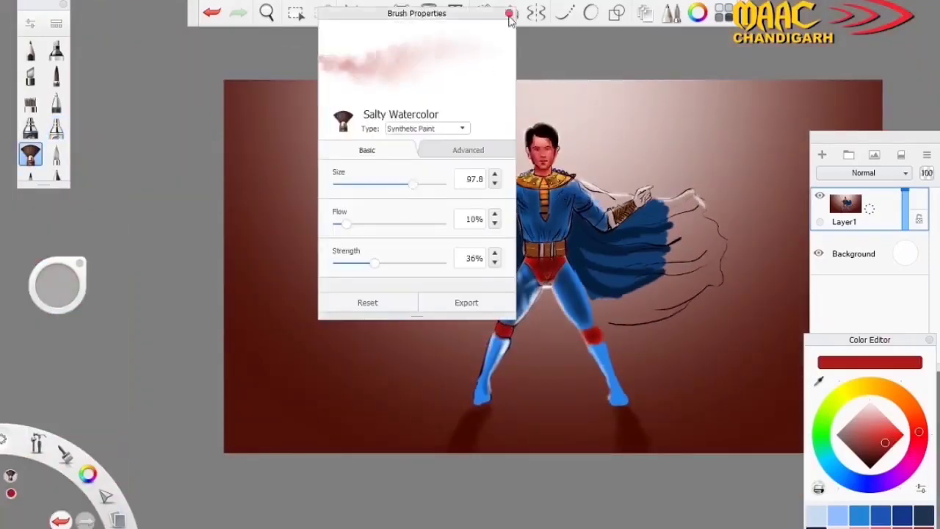
left_click_drag(375, 184, 399, 185)
mouse_move(316, 253)
left_mouse_down()
mouse_move(366, 342)
mouse_move(471, 294)
left_mouse_up()
left_click(874, 457)
left_click_drag(734, 331, 779, 367)
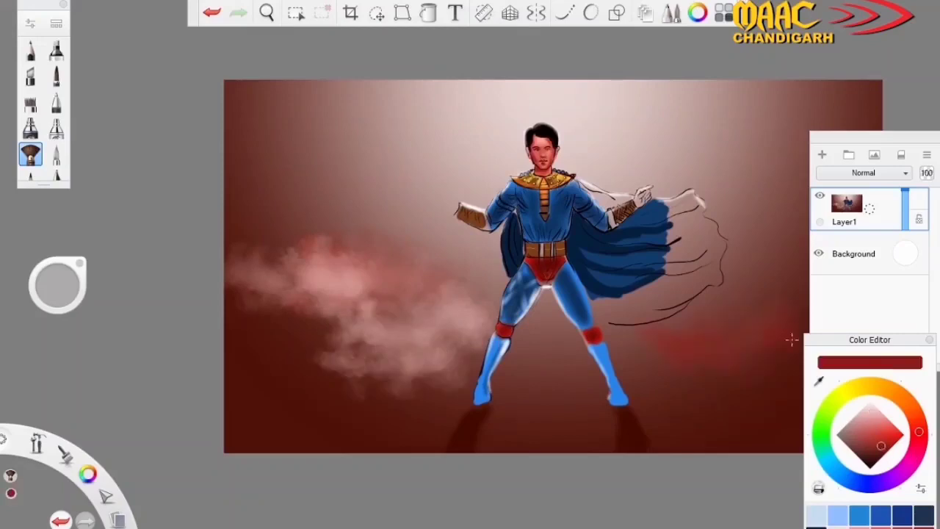
- Spread pale pink clouds across the background, over the cape's outer lines and around the feet
mouse_move(243, 352)
left_mouse_down()
mouse_move(491, 412)
mouse_move(757, 367)
mouse_move(573, 110)
mouse_move(720, 114)
left_mouse_up()
left_click(874, 413)
left_click_drag(683, 196, 772, 309)
- Paint dark red and near-black clouds along both sides of the background for contrast
scroll(416, 150, "down", 3)
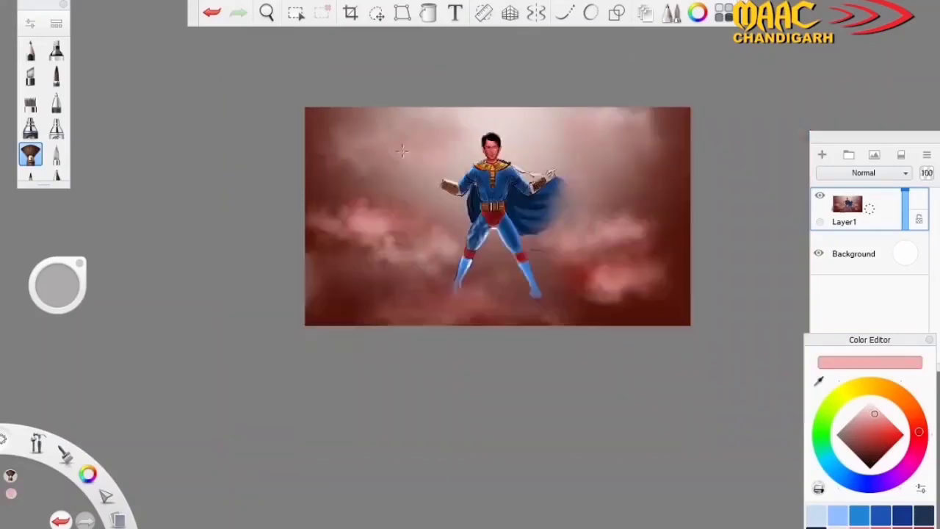
left_click(879, 452)
scroll(581, 185, "up", 3)
mouse_move(581, 186)
left_mouse_down()
mouse_move(610, 262)
mouse_move(750, 382)
left_mouse_up()
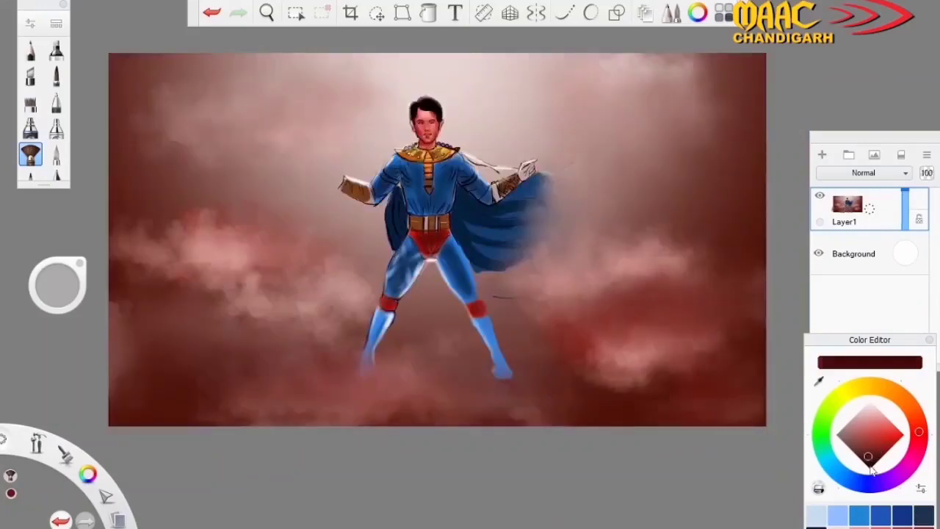
left_click(870, 464)
mouse_move(734, 309)
left_mouse_down()
mouse_move(706, 221)
mouse_move(775, 132)
mouse_move(638, 405)
mouse_move(273, 340)
mouse_move(139, 280)
left_mouse_up()
- Paint a saturated red cloud patch near the left edge of the background
left_click(887, 447)
left_click(143, 171)
left_click_drag(142, 170, 193, 197)
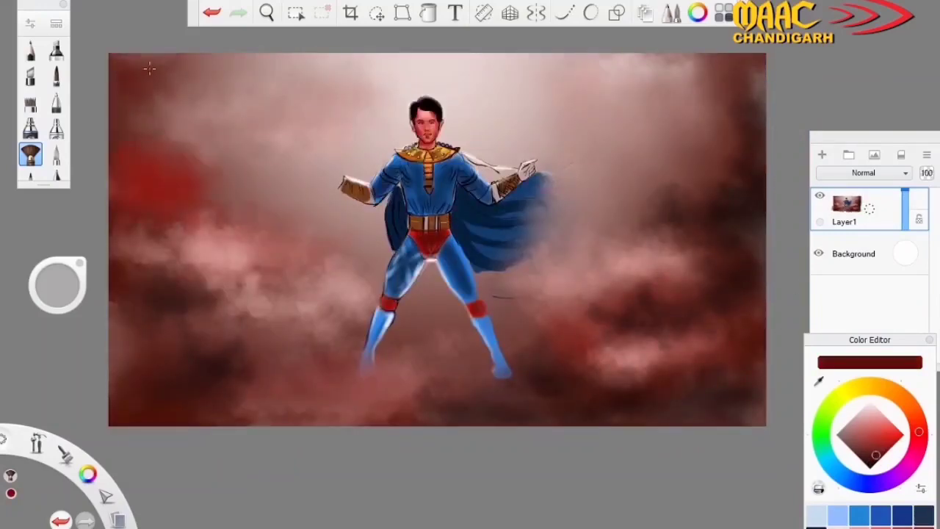
- Paint dark red into the upper left clouds, and pale pink mist at the upper left and beneath the feet
left_click_drag(147, 67, 353, 140)
left_click(264, 129, "alt")
mouse_move(264, 128)
left_mouse_down()
mouse_move(433, 382)
mouse_move(661, 397)
left_mouse_up()
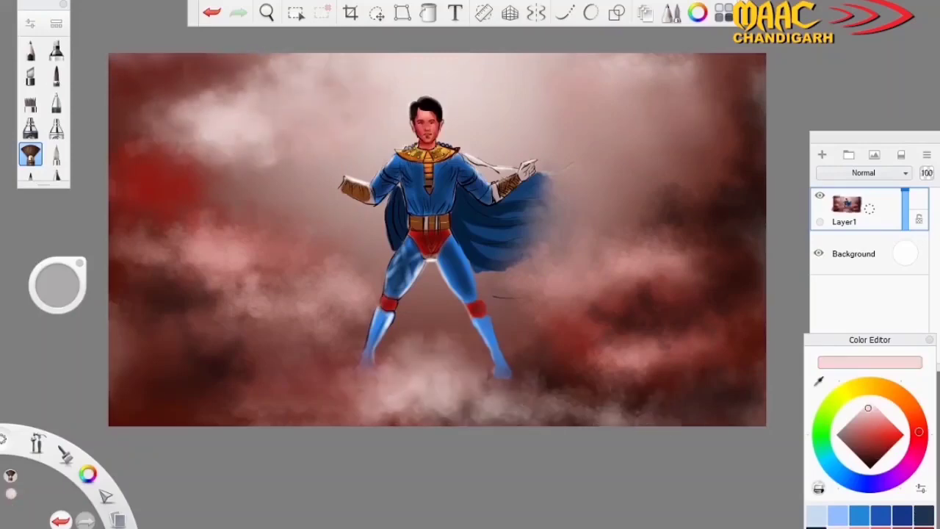